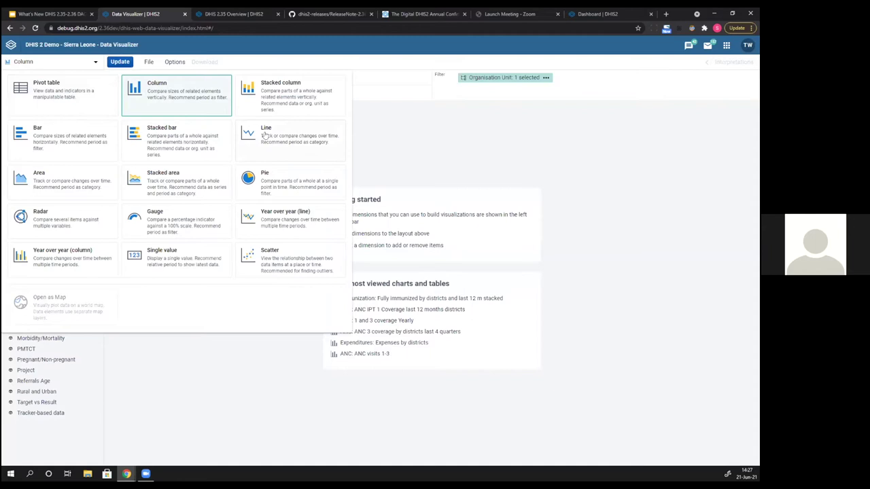
Switch the visualization type to Line and back to Column
left_click(265, 135)
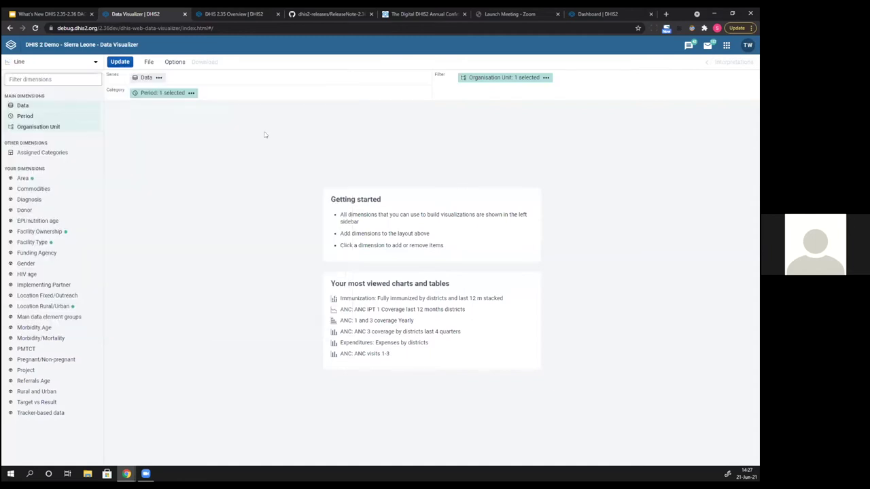
left_click(79, 65)
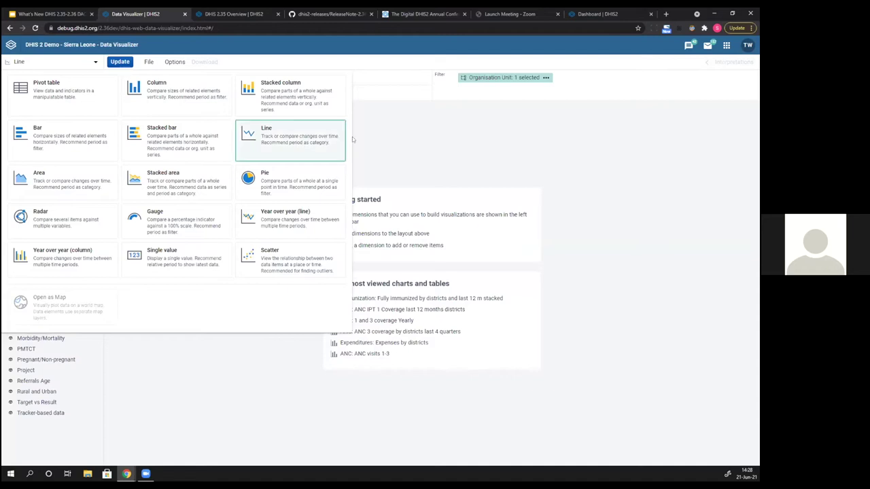
left_click(152, 95)
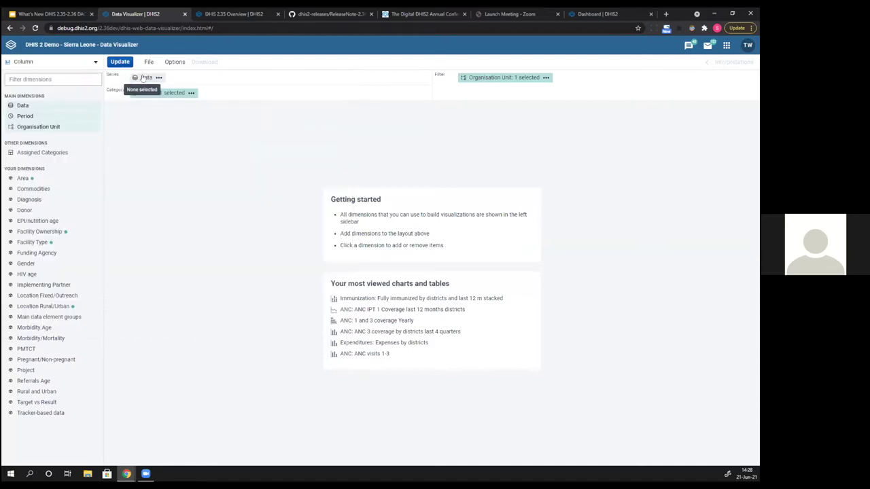
Search all data item types for "ANC" in the data selection and browse the matching items
left_click(144, 78)
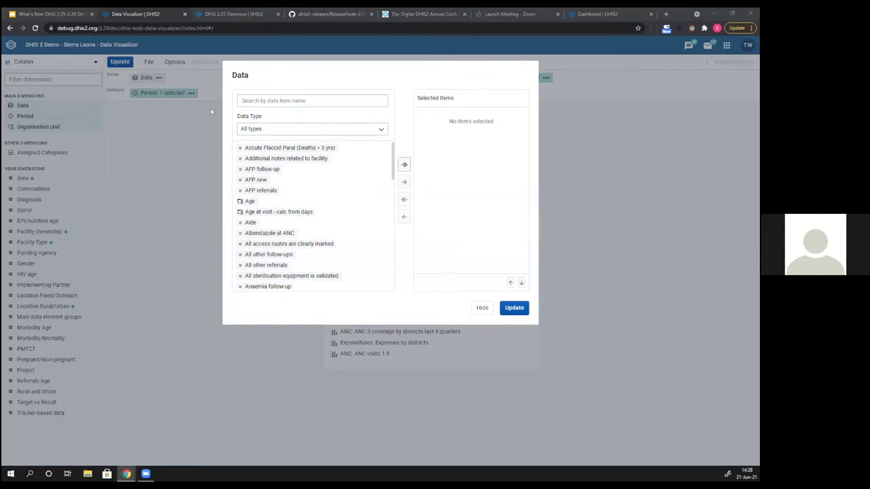
left_click(268, 100)
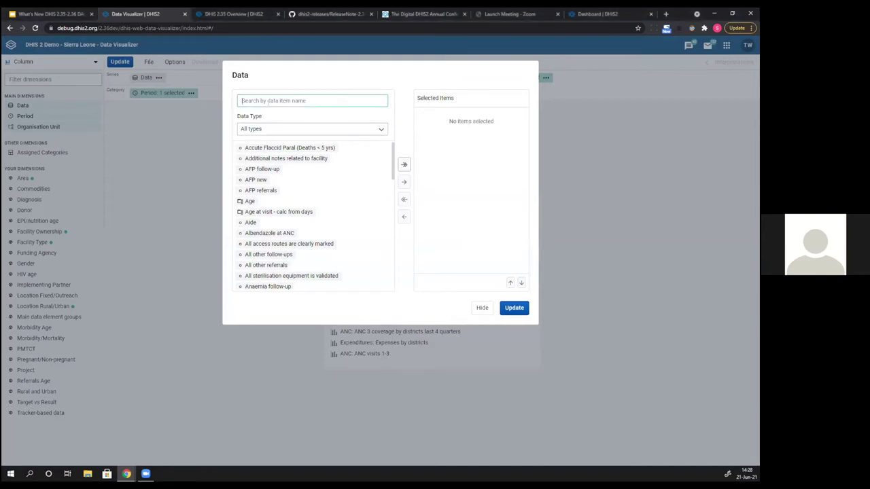
type("ANC")
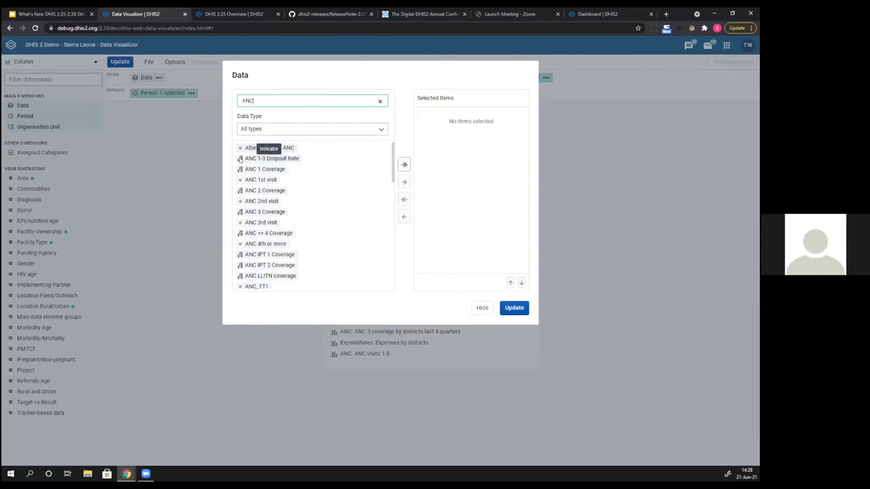
scroll(244, 218, "down", 3)
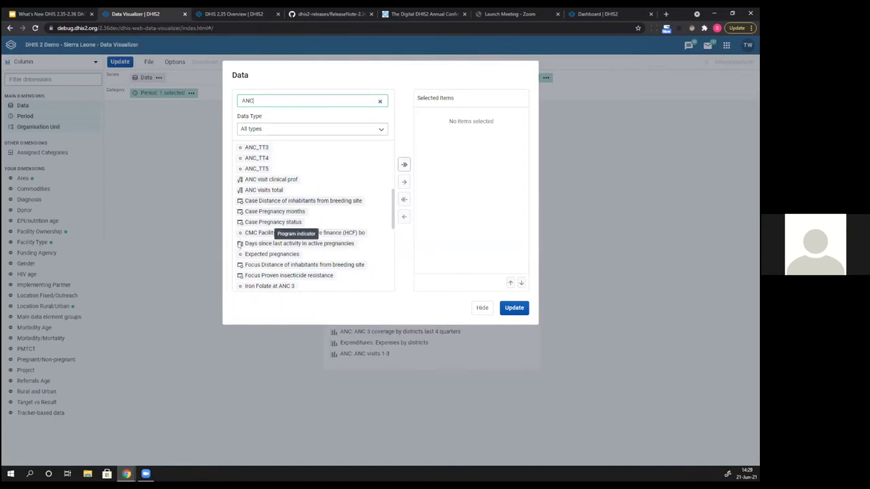
scroll(258, 204, "up", 5)
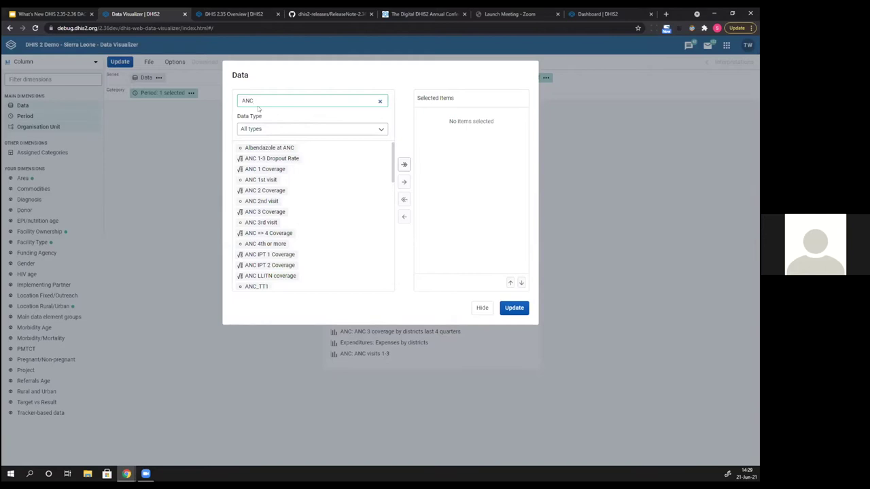
Add ANC 1, 2 and 3 Coverage plus ANC 1st, 2nd and 3rd visit as data items and update the chart
double_click(261, 170)
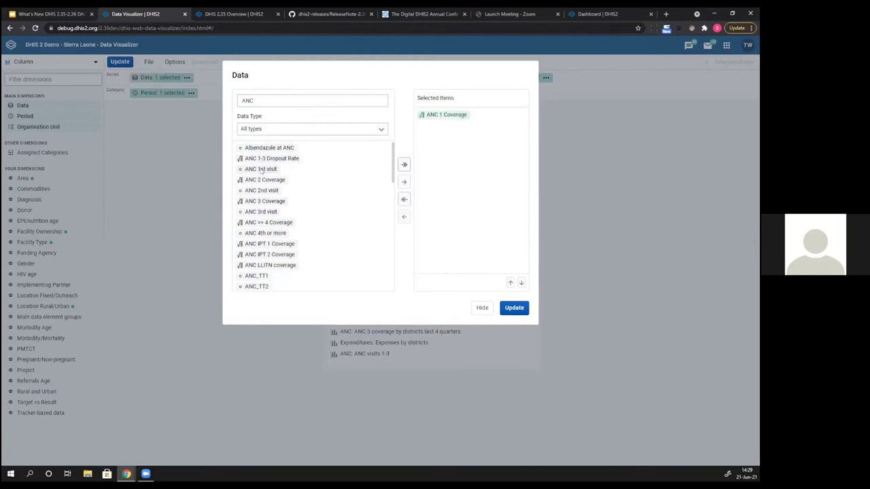
left_click(262, 181)
double_click(263, 181)
double_click(263, 190)
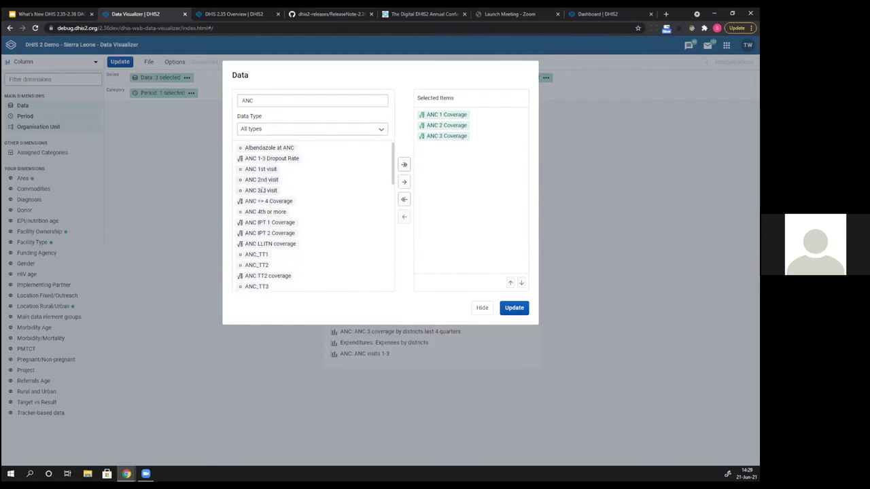
double_click(262, 170)
double_click(263, 169)
double_click(261, 171)
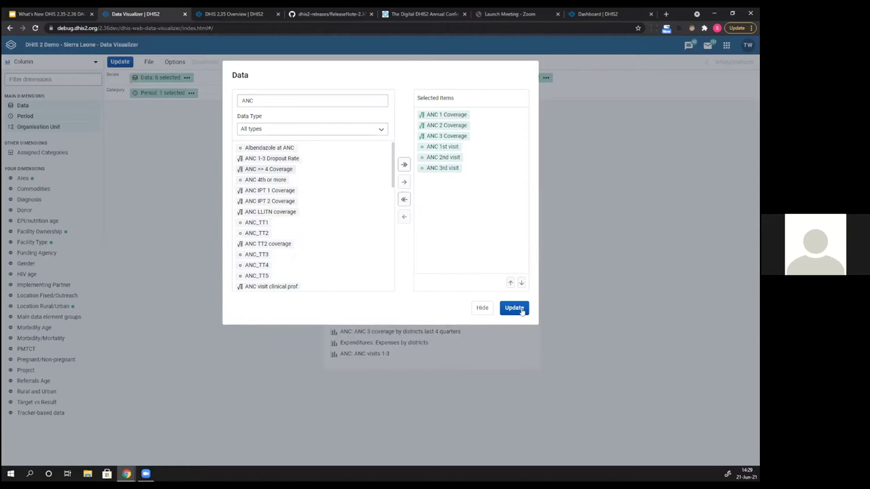
left_click(520, 310)
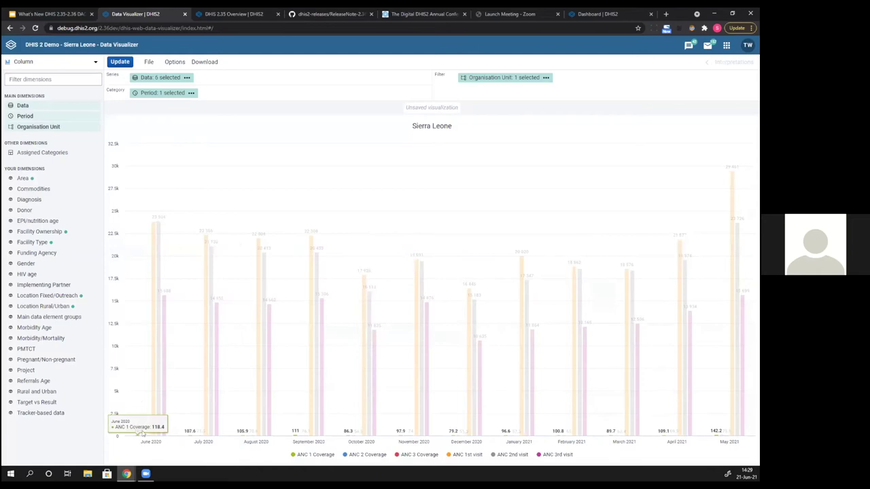
In the series options, set ANC 1, 2 and 3 Coverage to be drawn as lines
left_click(176, 62)
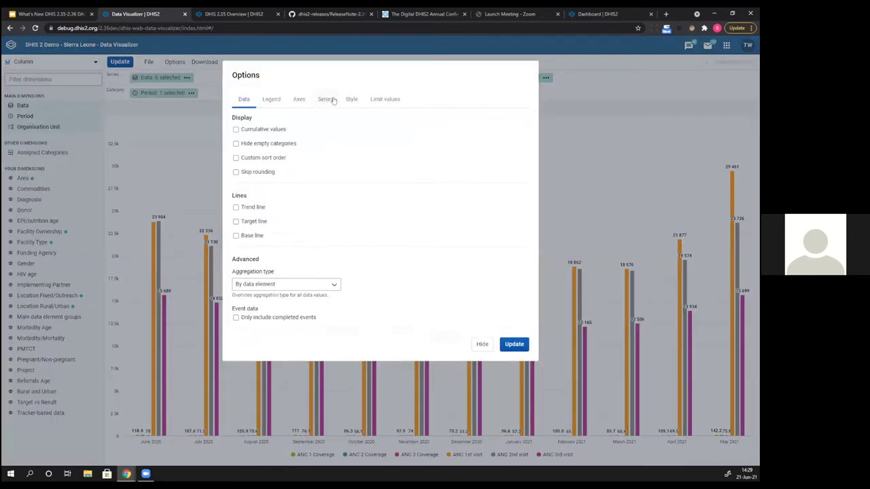
left_click(325, 100)
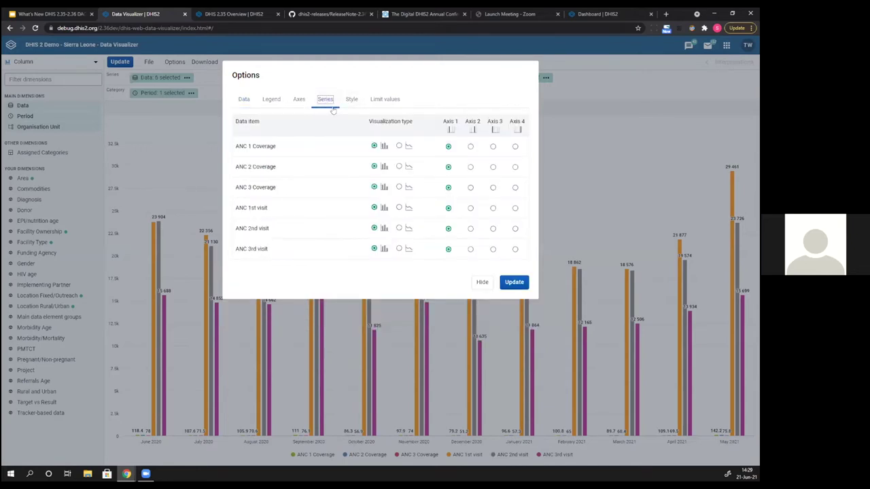
left_click(399, 146)
left_click(399, 166)
left_click(399, 187)
Assign ANC 1, 2 and 3 Coverage to Axis 2 and update the chart
left_click(469, 146)
left_click(470, 166)
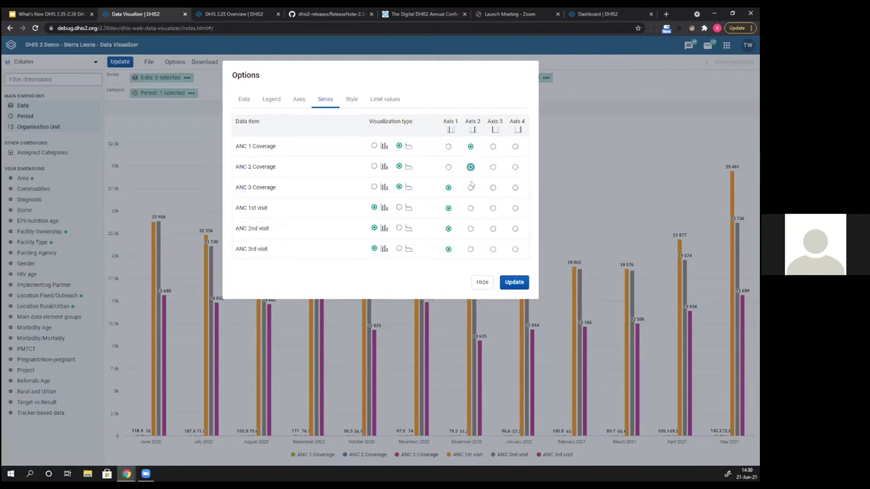
left_click(470, 187)
left_click(514, 282)
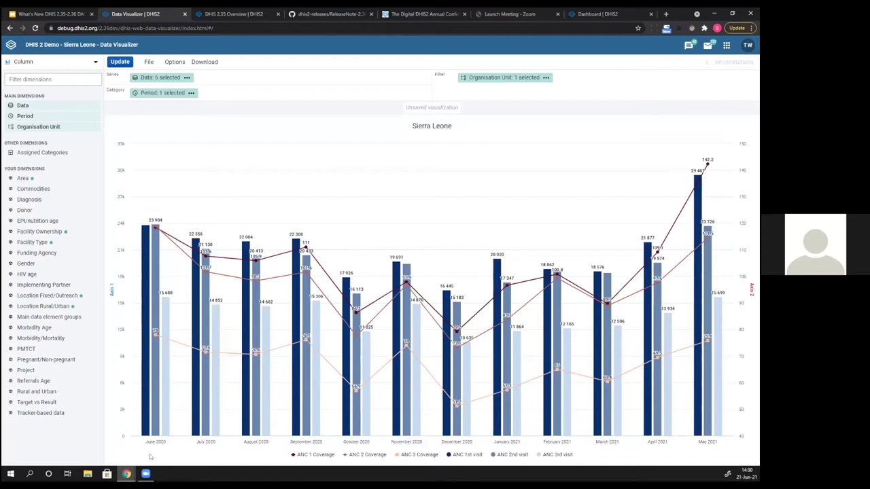
Switch to the What's New DHIS 2.35-2.36 presentation in Google Slides and view slide 5 on Data Visualizer
left_click(59, 9)
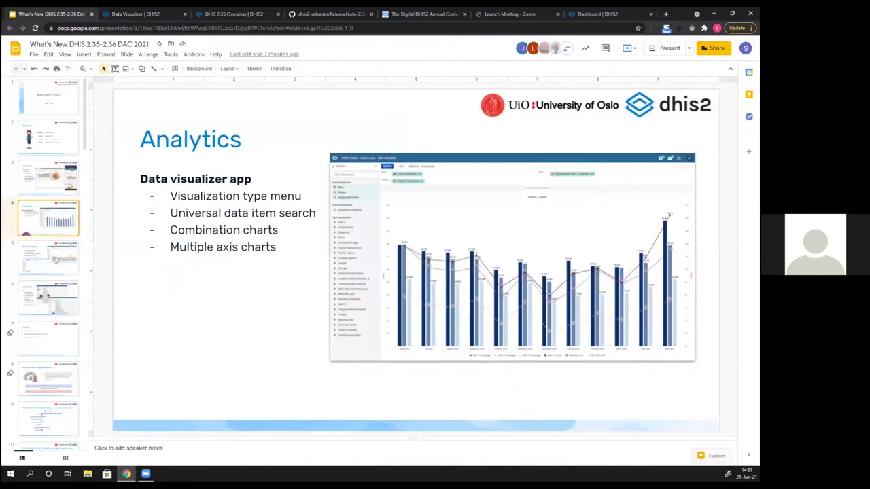
left_click(56, 256)
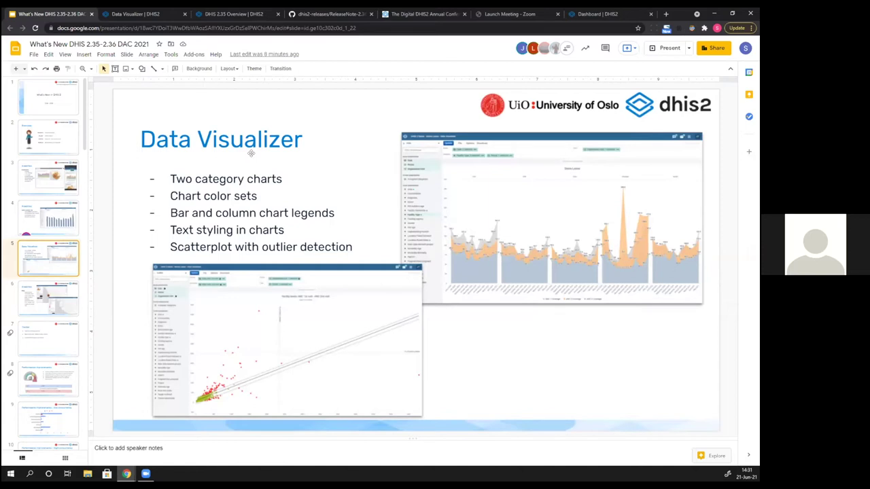
Return to the DHIS2 Data Visualizer and start a new visualization
left_click(135, 14)
left_click(148, 62)
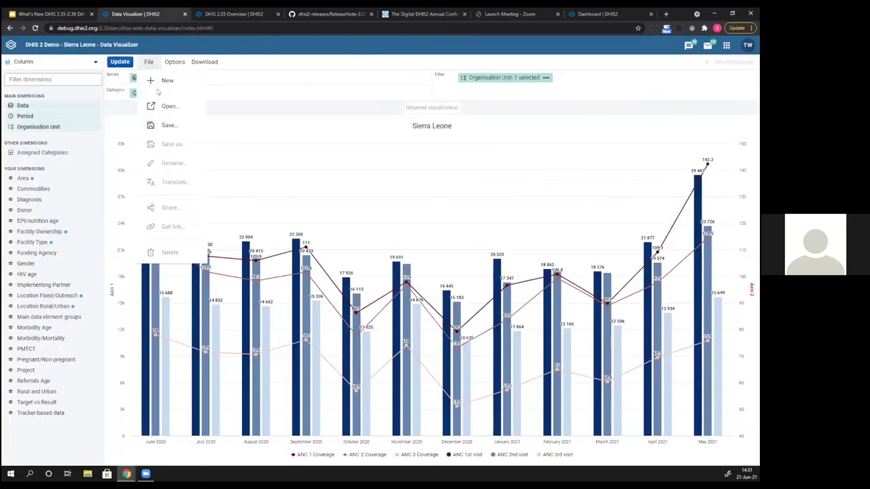
left_click(165, 81)
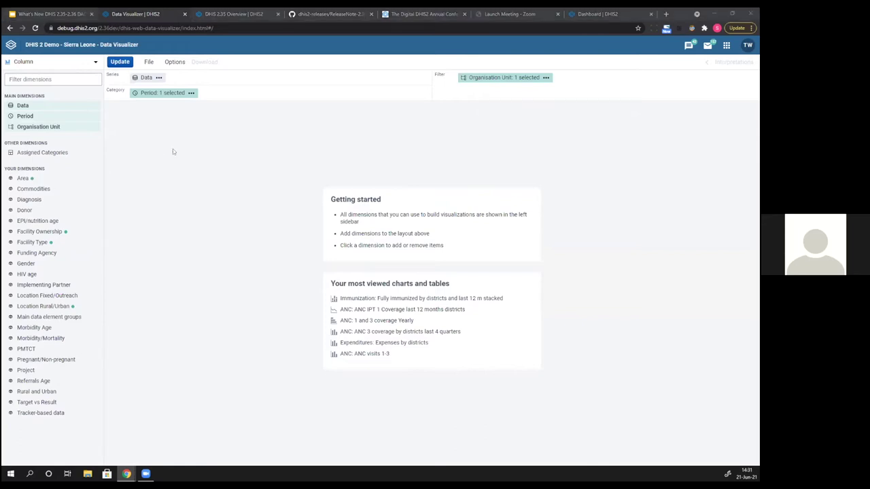
Search the data items for "anc", add ANC 1, 2 and 3 Coverage, and update the chart
left_click(146, 78)
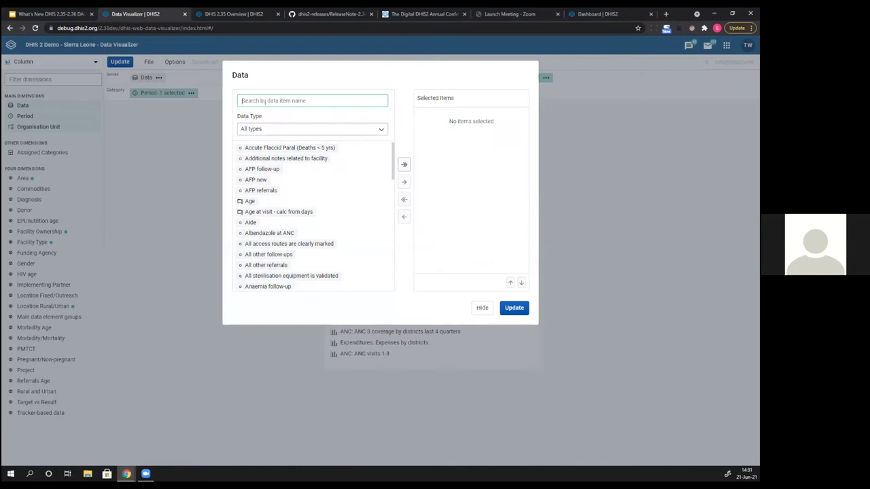
type("anc")
double_click(251, 169)
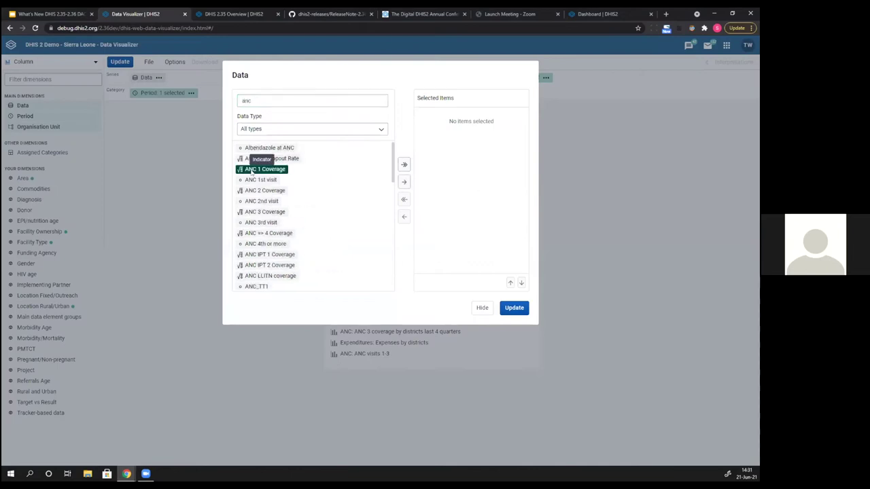
left_click(253, 179)
double_click(253, 180)
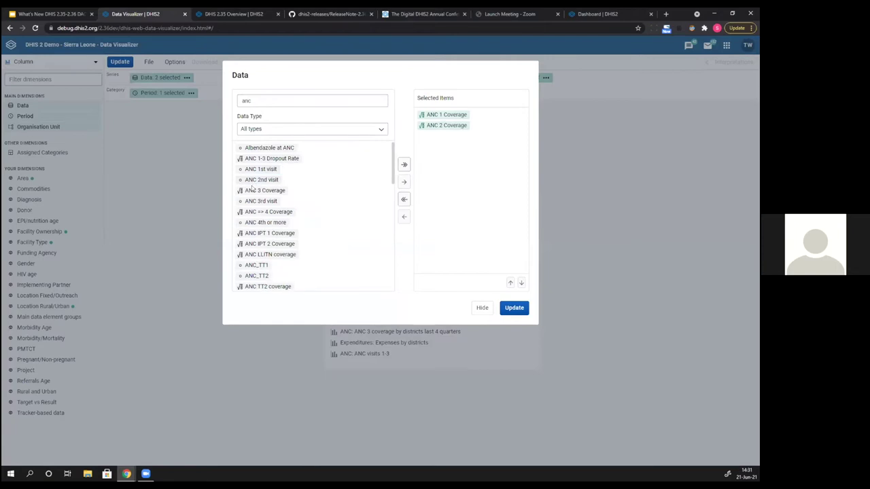
double_click(253, 190)
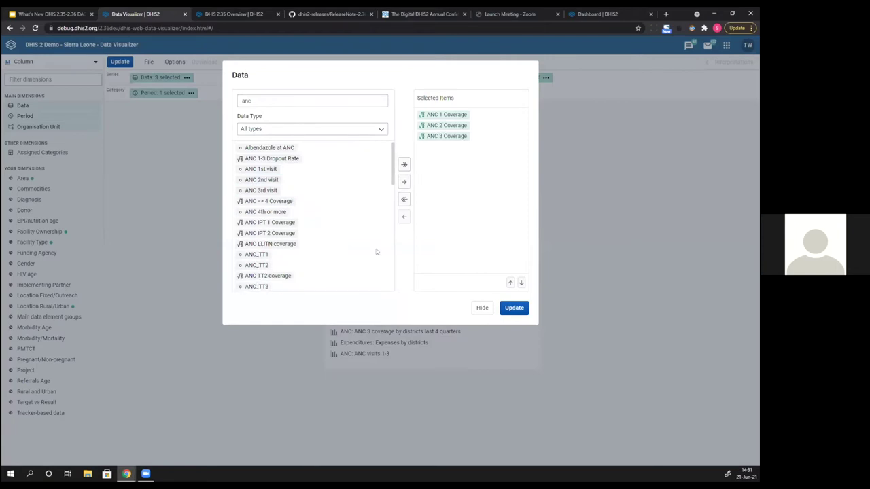
left_click(513, 307)
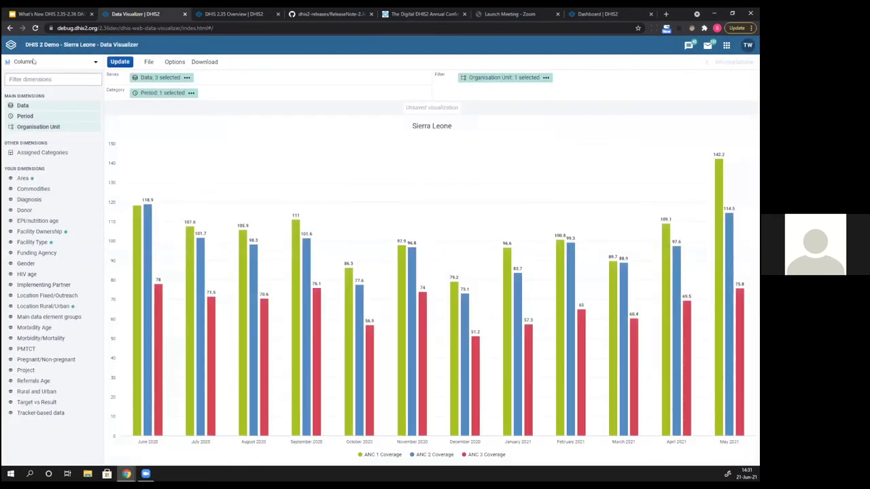
Change the visualization type to Area and update the chart
left_click(33, 61)
left_click(39, 174)
left_click(119, 62)
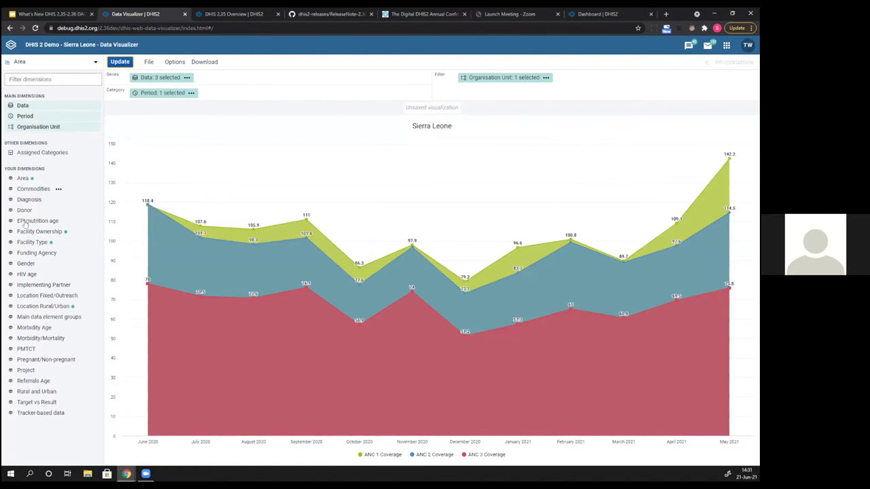
Add all Facility Type items to the Category, place that dimension ahead of Period, and update the chart
mouse_move(51, 244)
left_click(39, 242)
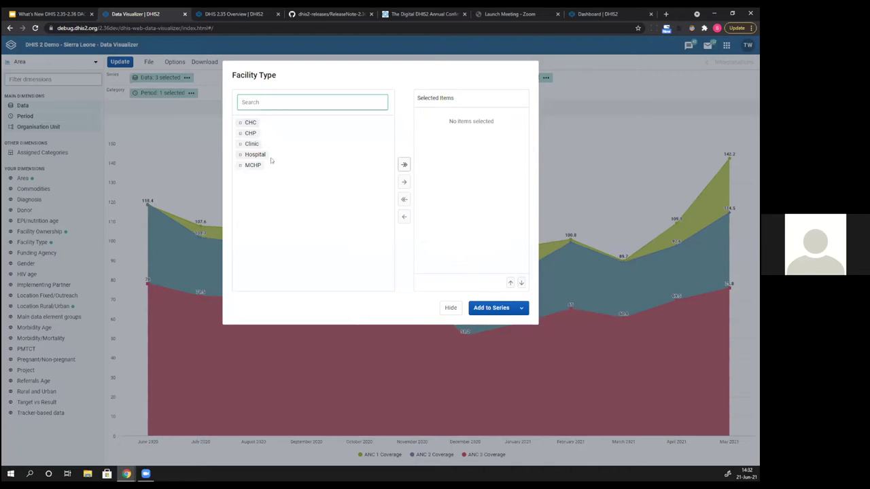
left_click(404, 164)
left_click(522, 308)
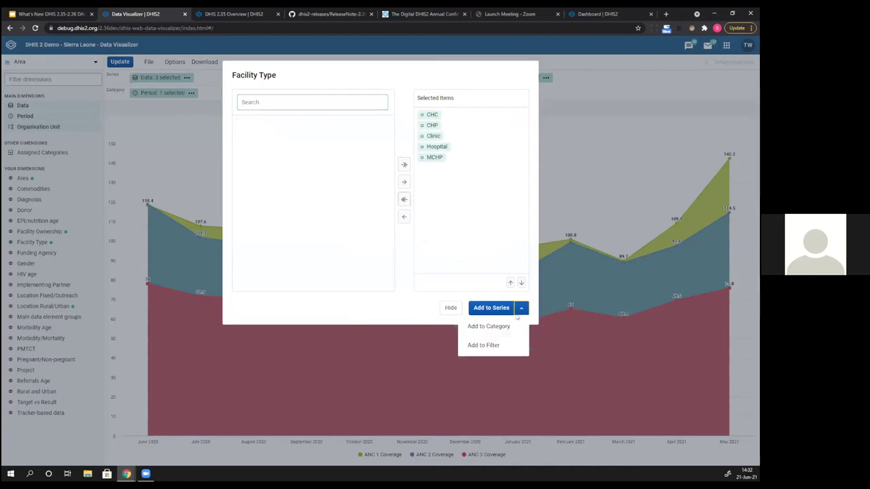
left_click(499, 327)
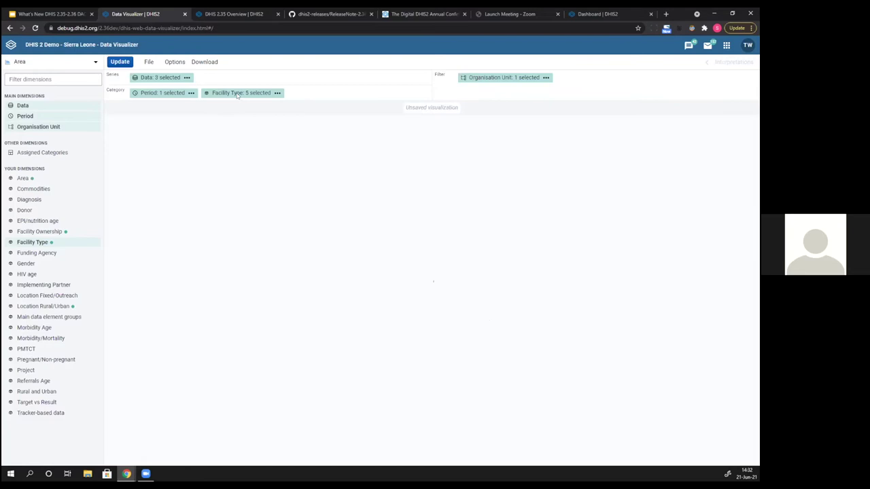
left_click_drag(207, 92, 146, 93)
left_click(122, 62)
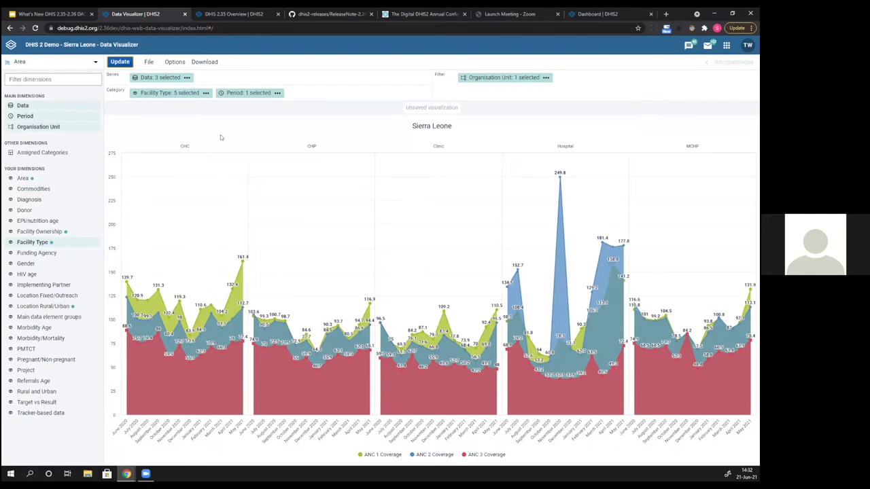
mouse_move(563, 220)
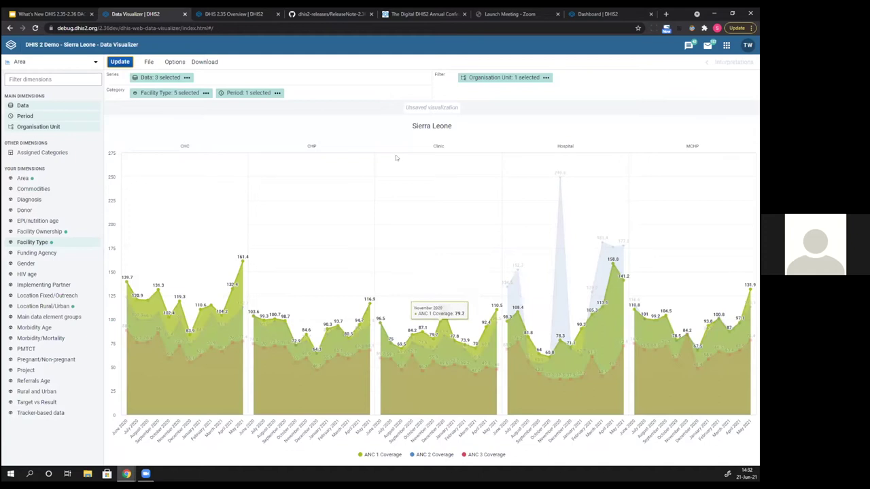
Apply the Color blind color set in the chart's style options and update the chart
left_click(175, 62)
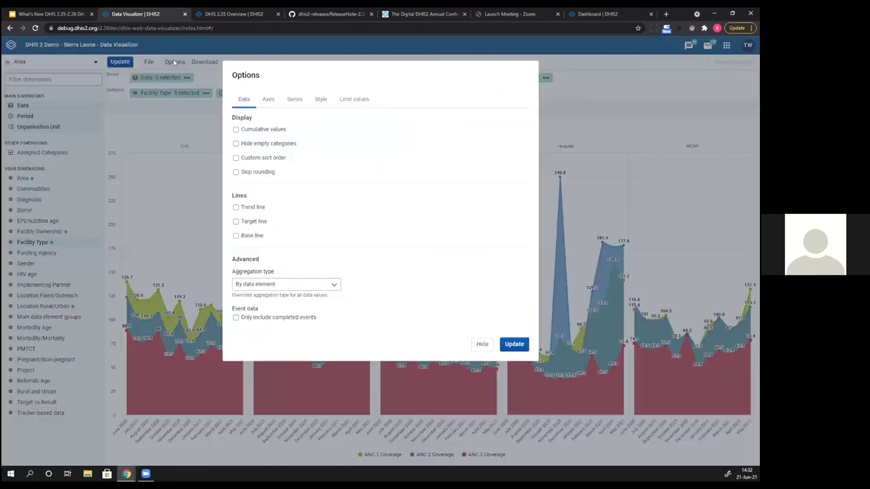
left_click(320, 99)
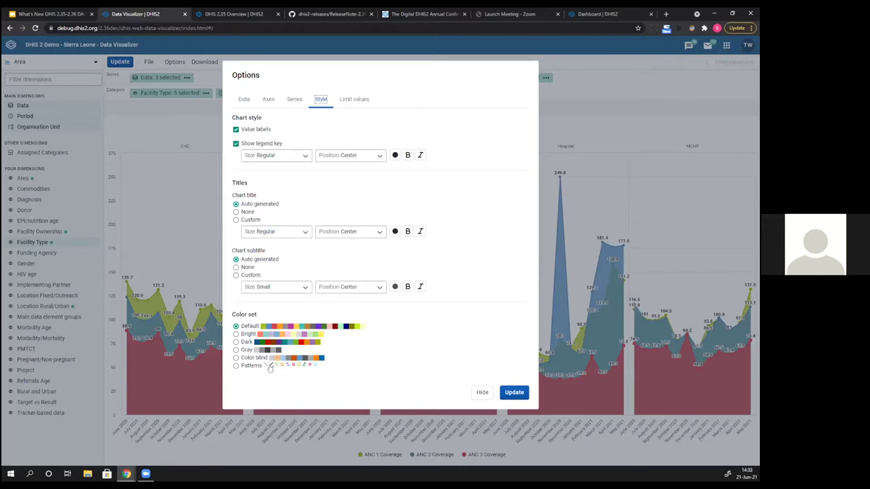
left_click(236, 357)
left_click(511, 393)
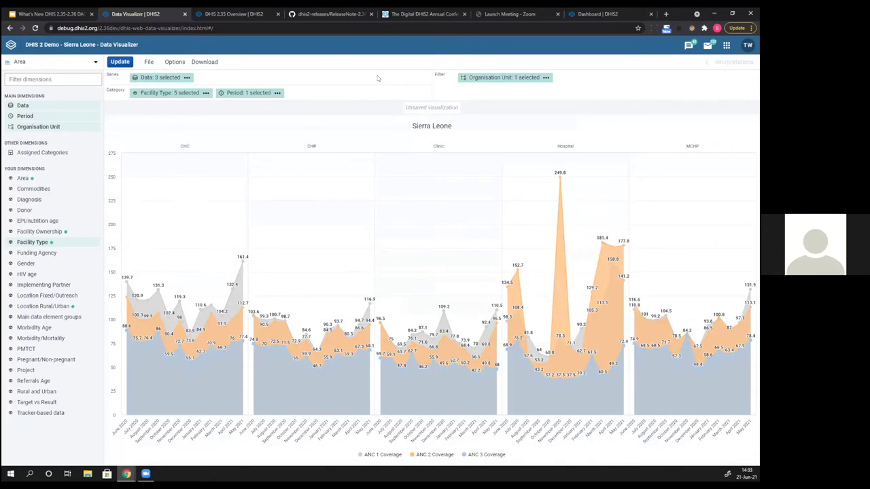
Change the visualization type to Column and update the chart
left_click(72, 63)
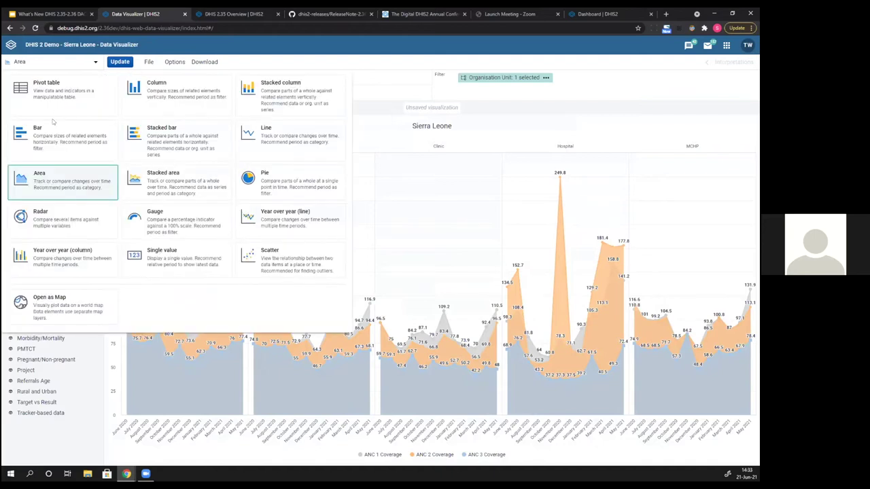
left_click(160, 97)
left_click(123, 63)
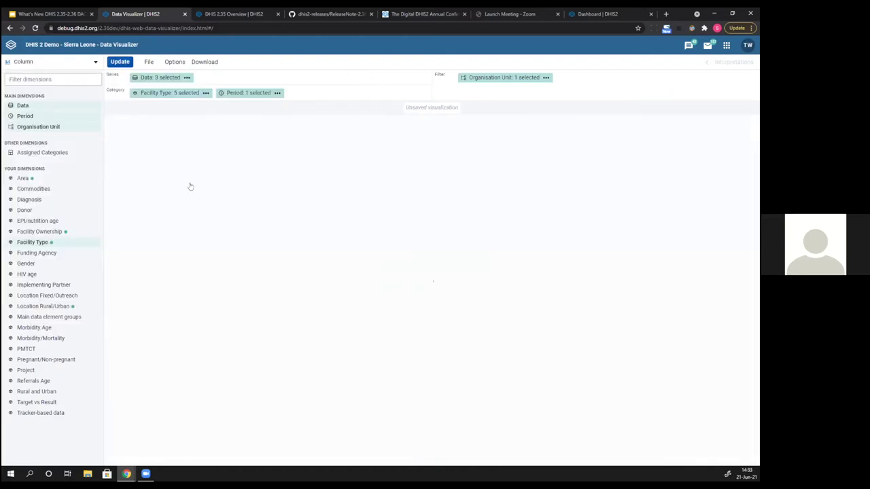
Display a single legend for the entire visualization, using CORE - % red to green, and update the chart
left_click(174, 62)
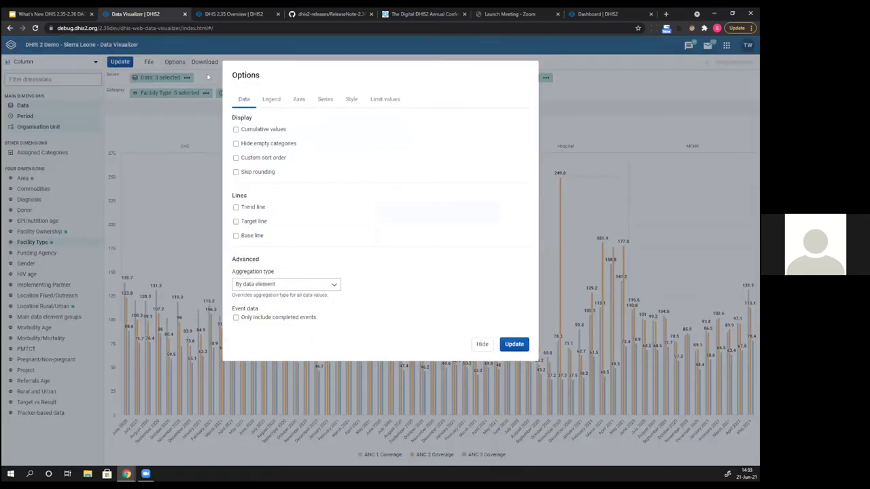
left_click(271, 102)
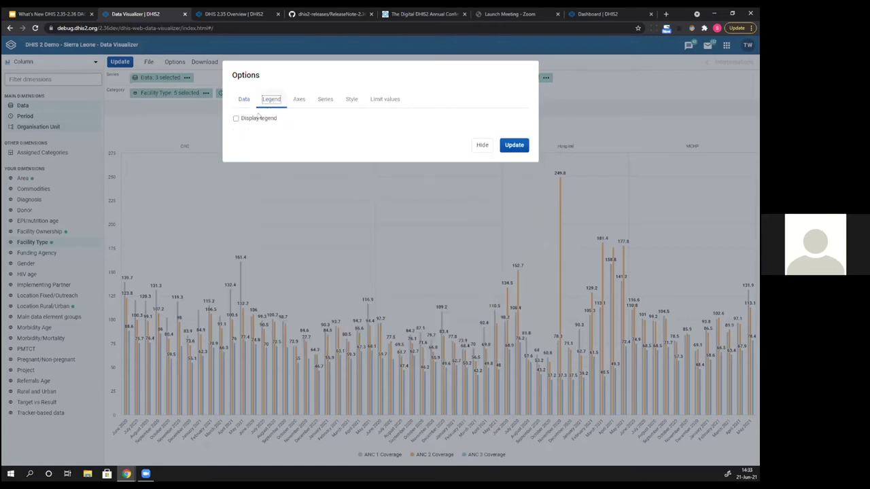
left_click(256, 119)
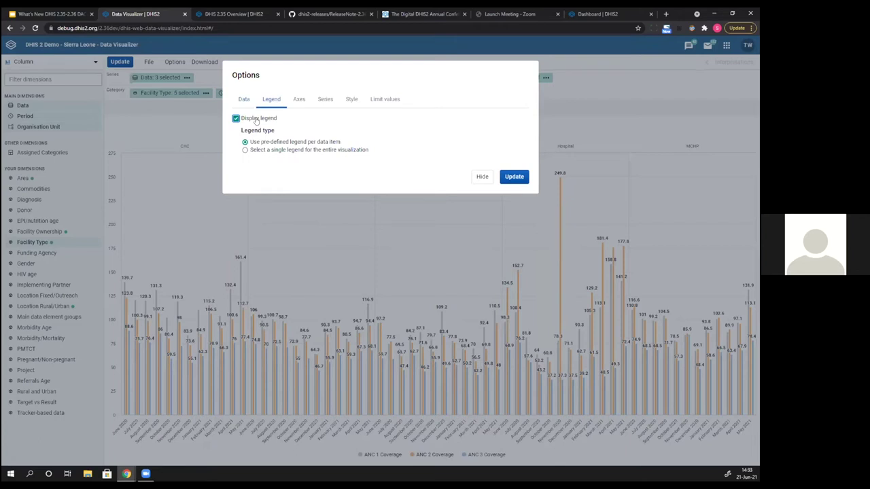
left_click(271, 150)
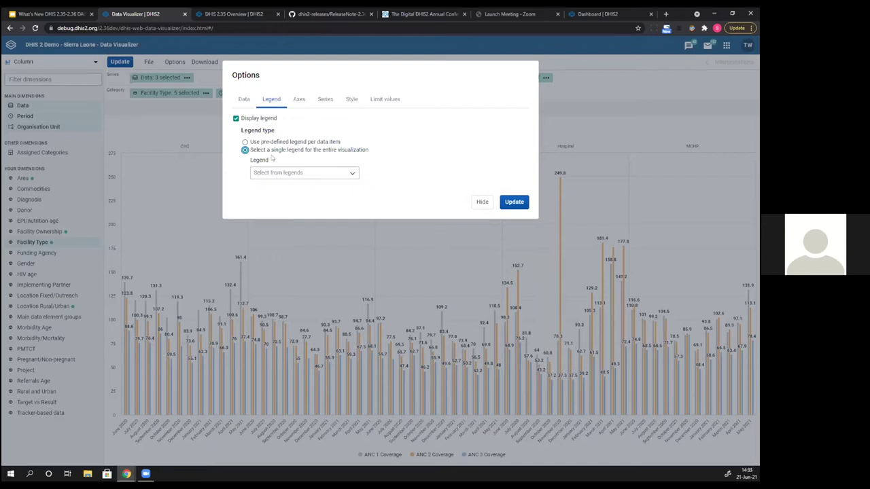
left_click(278, 173)
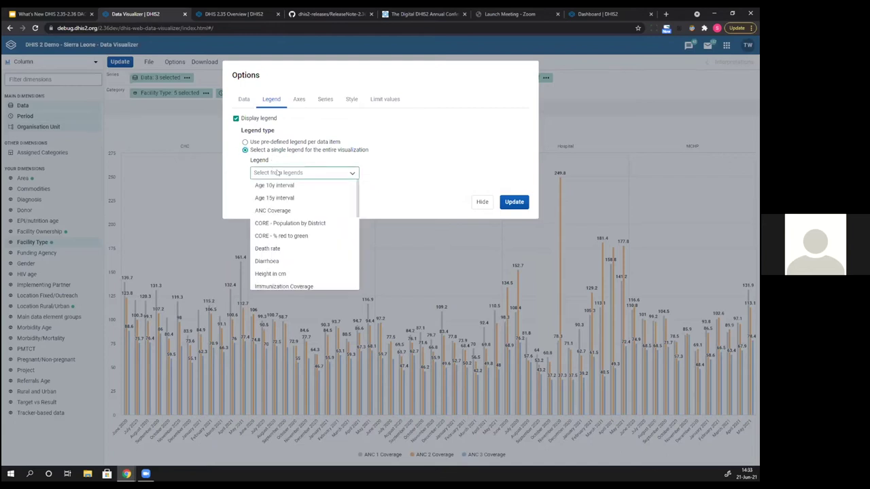
left_click(280, 236)
left_click(510, 202)
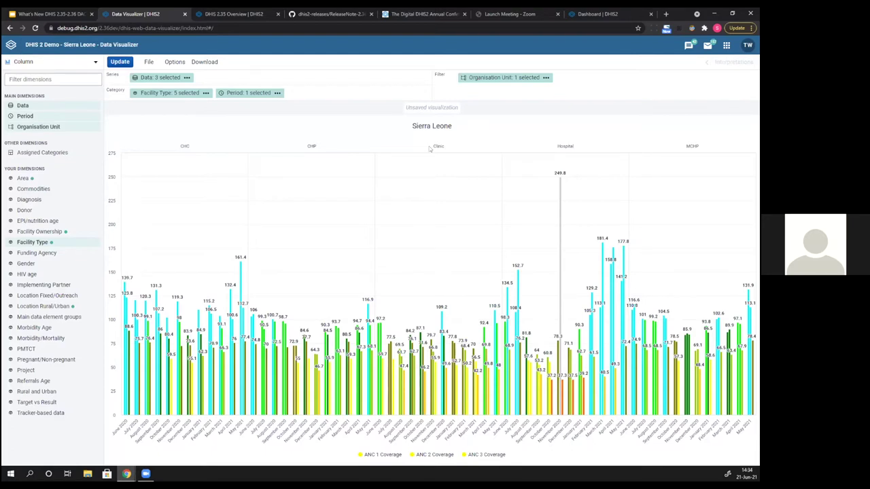
Give the chart the custom title "TITLE" with size Extra Large and position Left in the style options
mouse_move(239, 281)
left_click(175, 62)
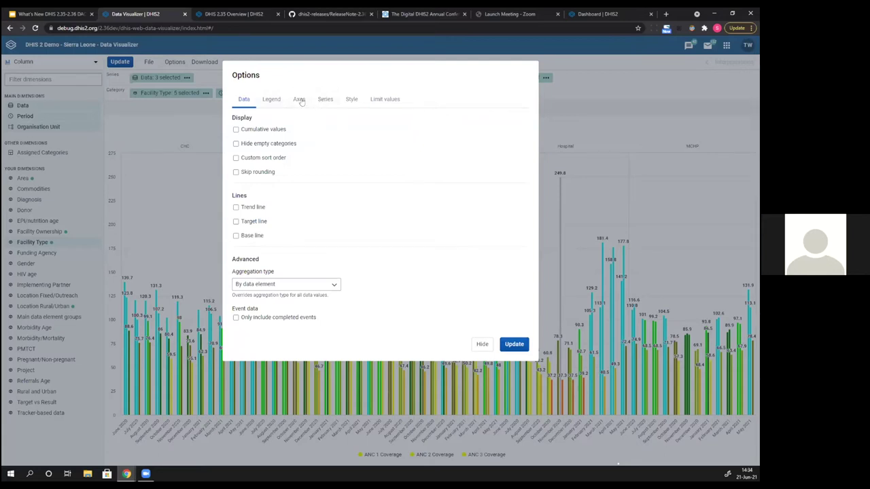
left_click(351, 100)
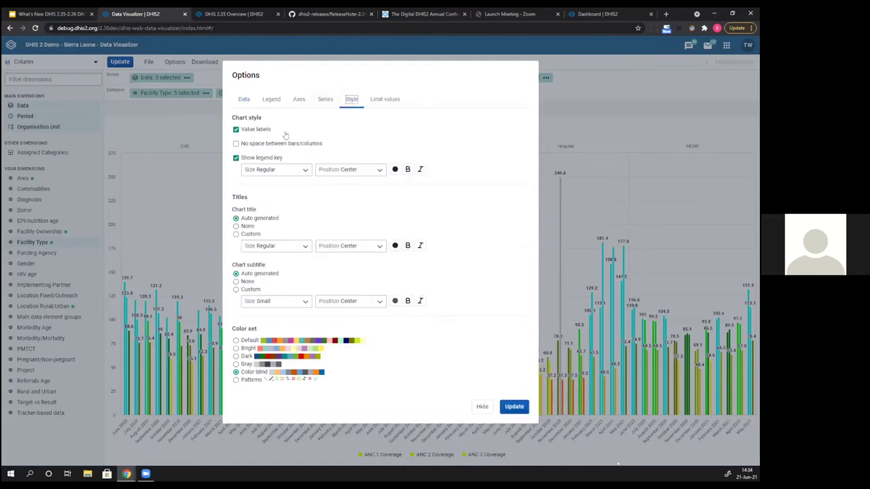
left_click(243, 234)
left_click(248, 245)
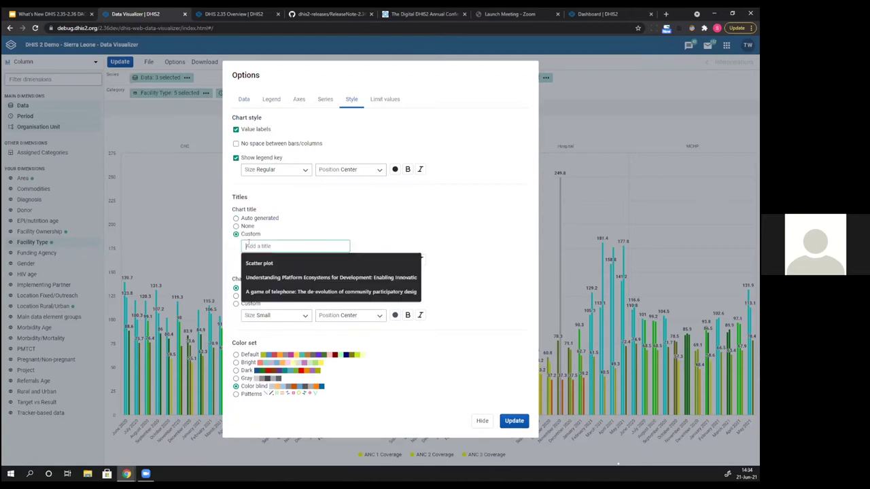
type("TITLE")
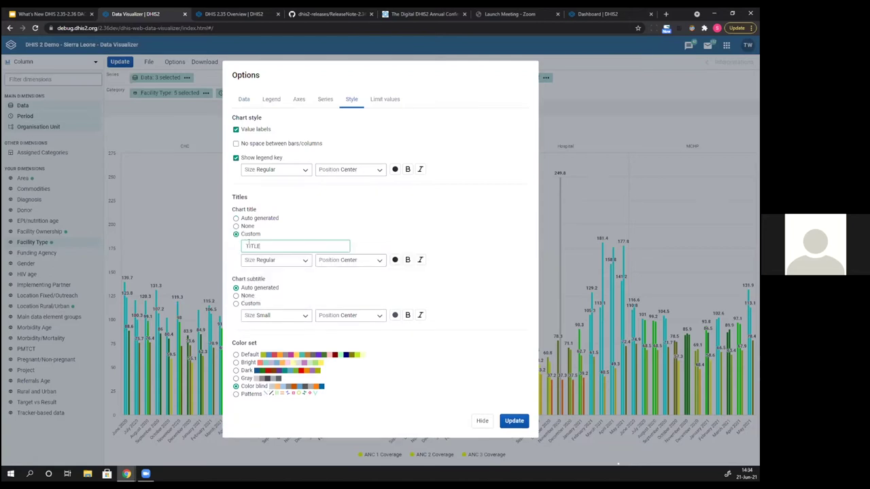
left_click(275, 262)
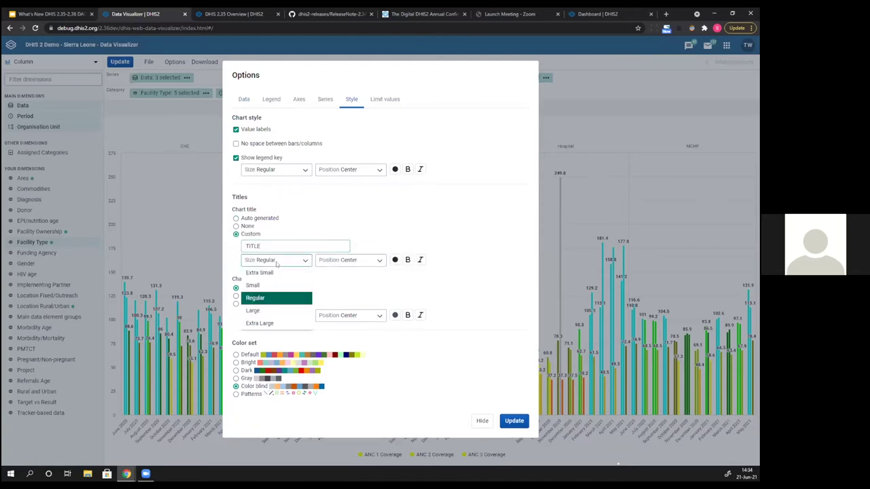
left_click(255, 325)
left_click(367, 265)
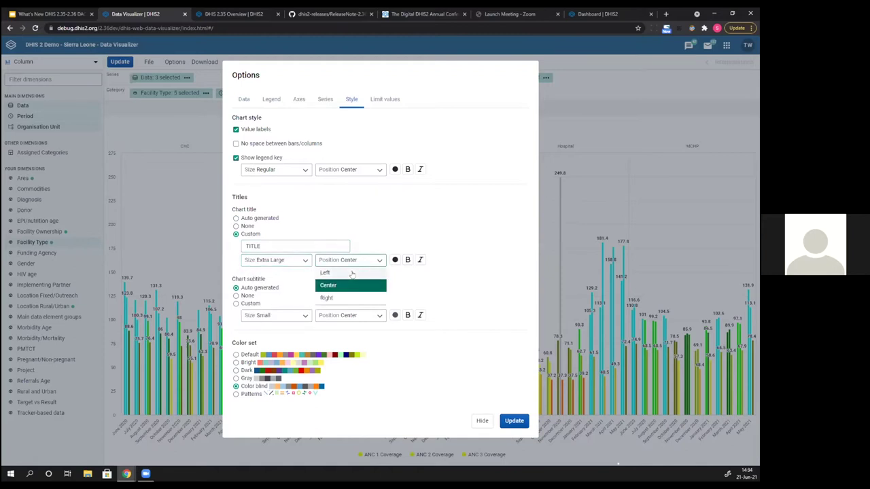
left_click(337, 274)
Format the chart title in purple with bold and italic text, and update the chart
left_click(394, 260)
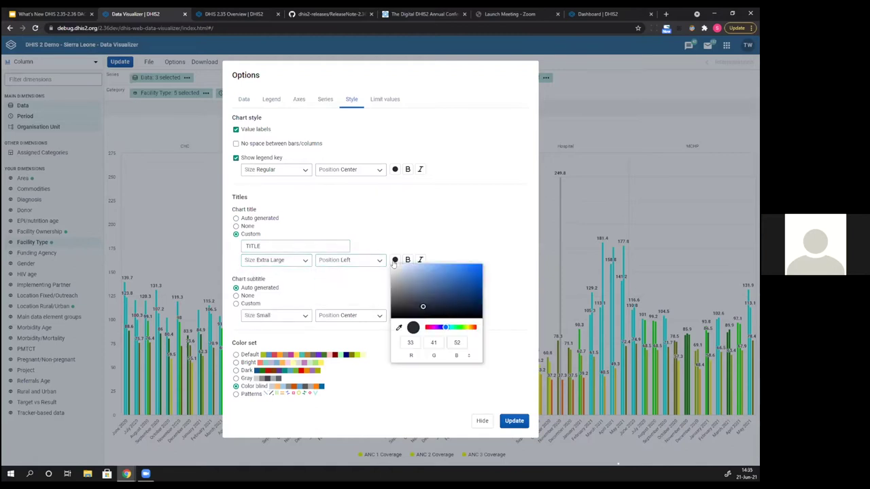
left_click(435, 327)
left_click(476, 273)
left_click(459, 238)
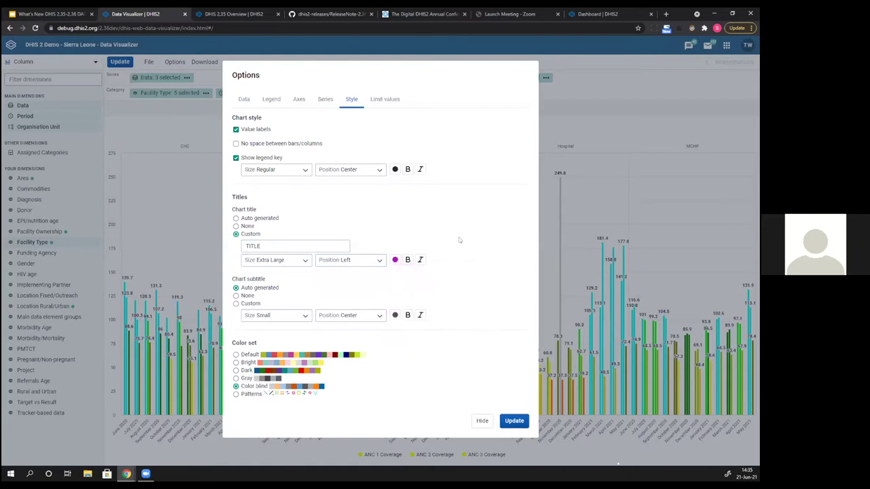
left_click(407, 259)
left_click(511, 421)
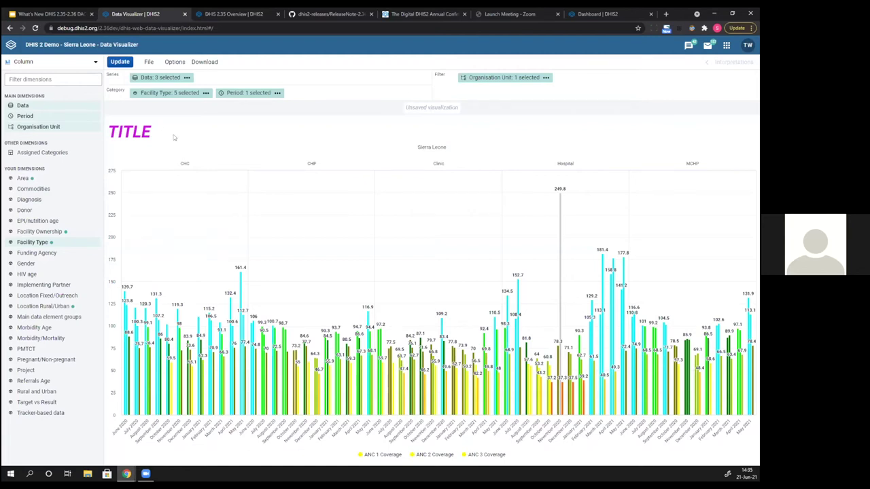
Change the visualization type to Scatter and replace the vertical data item with ANC 1st visit
left_click(88, 64)
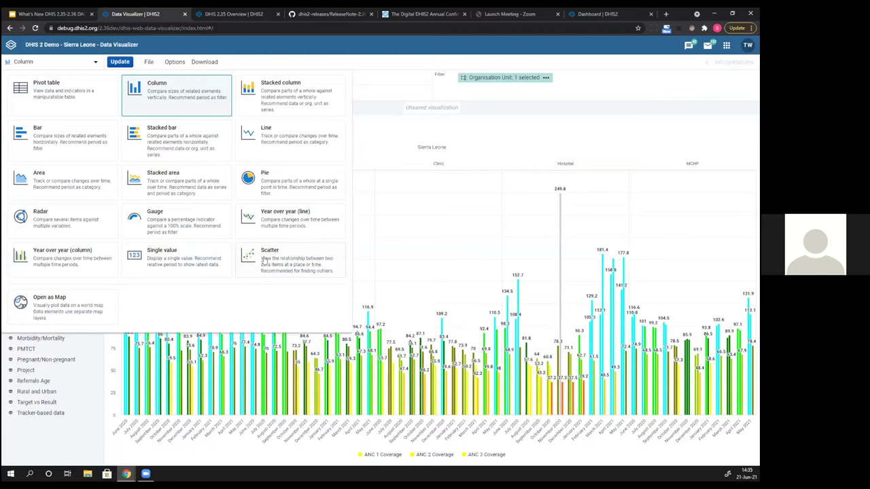
left_click(264, 262)
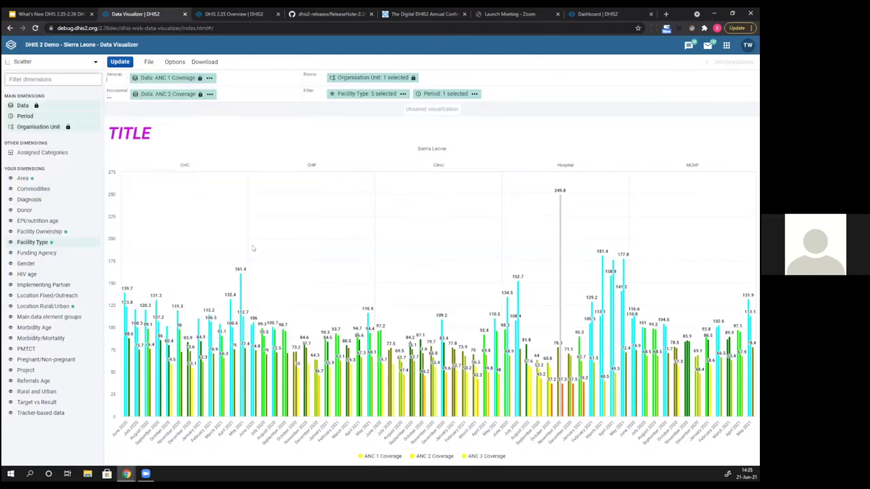
left_click(165, 78)
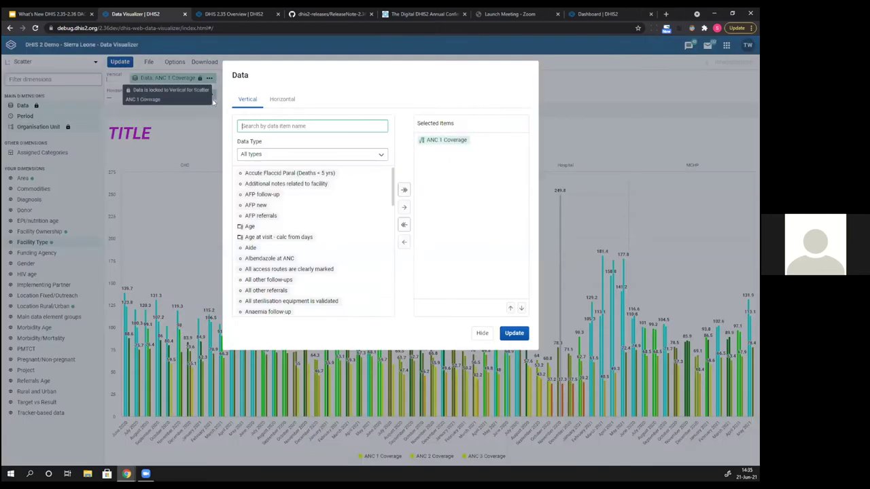
double_click(433, 140)
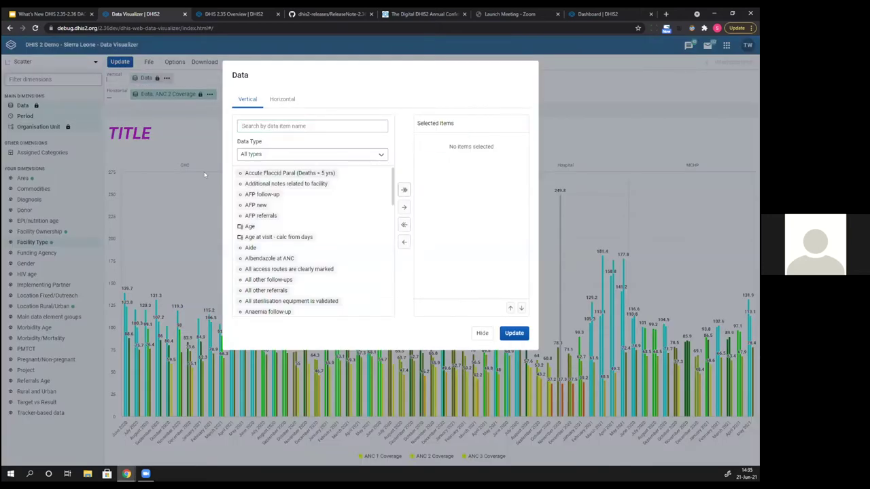
left_click(253, 122)
type("anc")
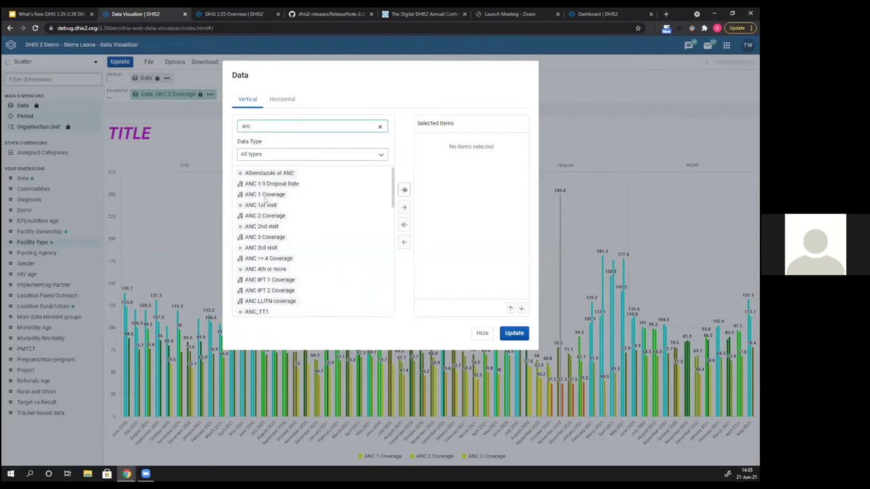
double_click(260, 205)
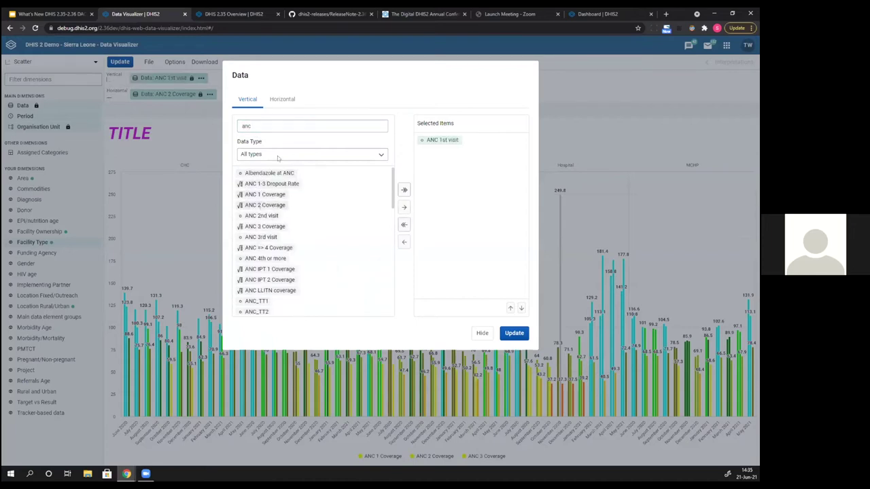
left_click(483, 335)
Replace the horizontal data item with ANC 2nd visit and update the scatter chart
left_click(166, 95)
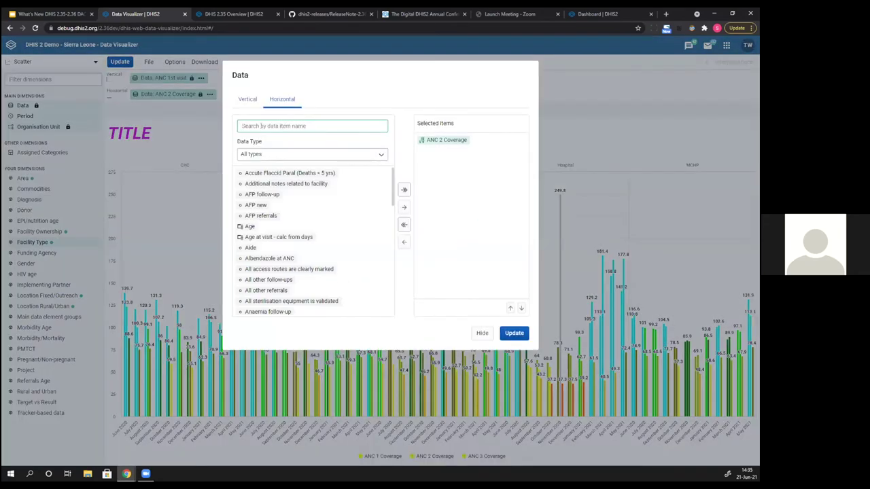
type("anc")
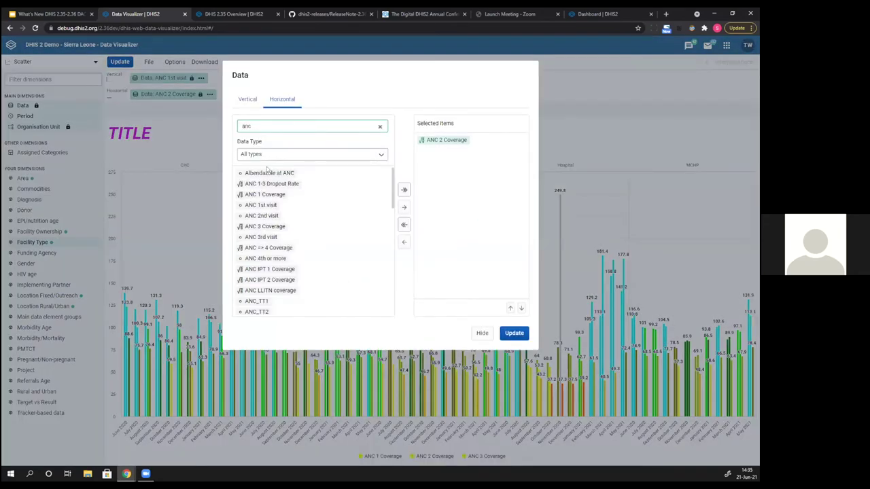
double_click(262, 215)
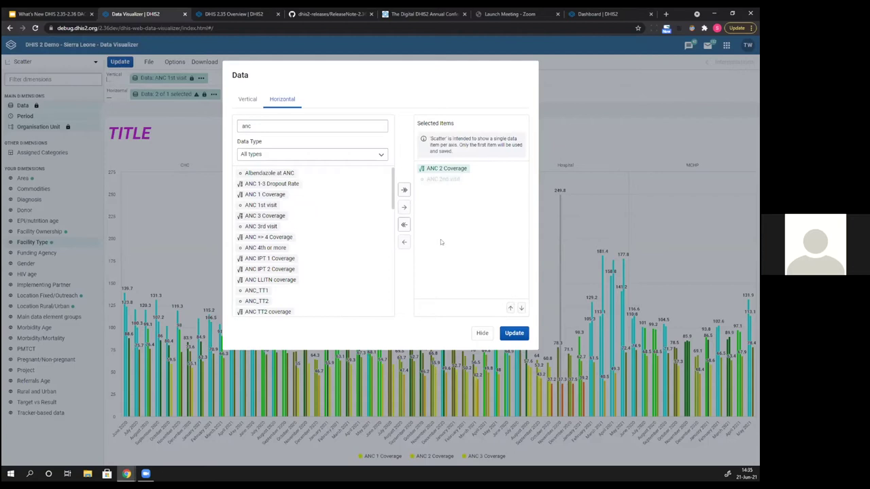
double_click(446, 168)
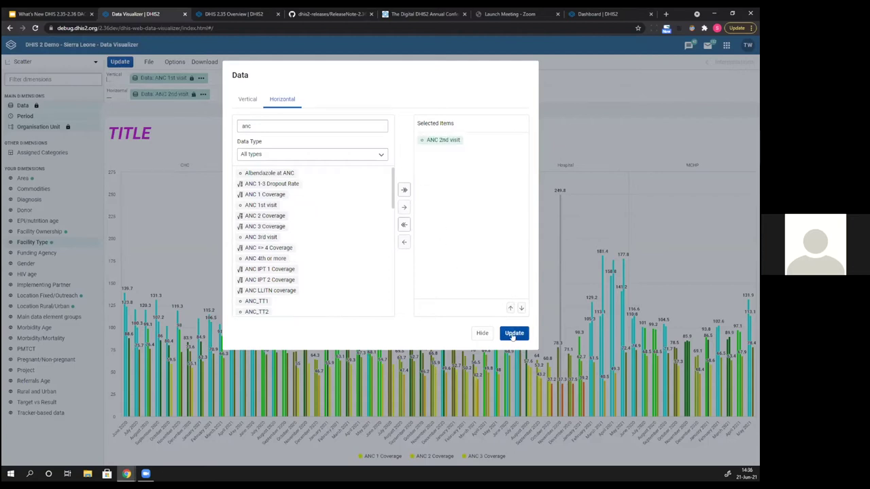
left_click(513, 334)
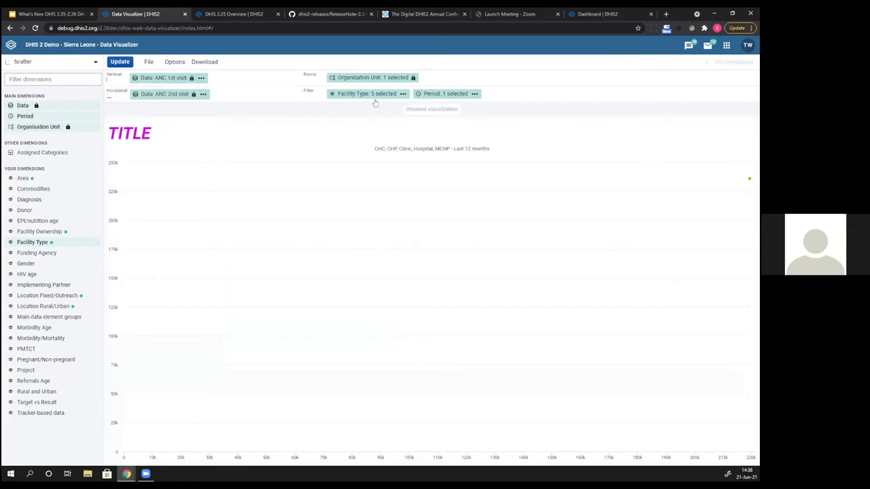
Set the organisation unit level to Facility for the scatter points and update the chart
mouse_move(392, 95)
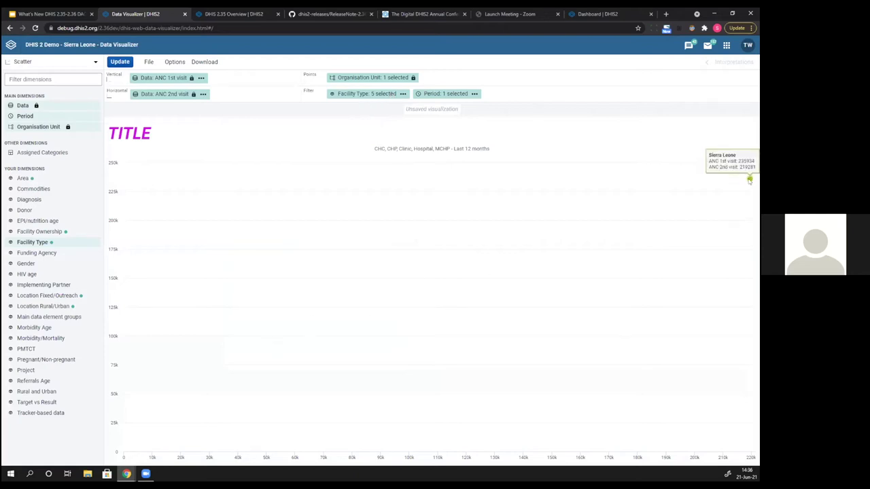
left_click(372, 77)
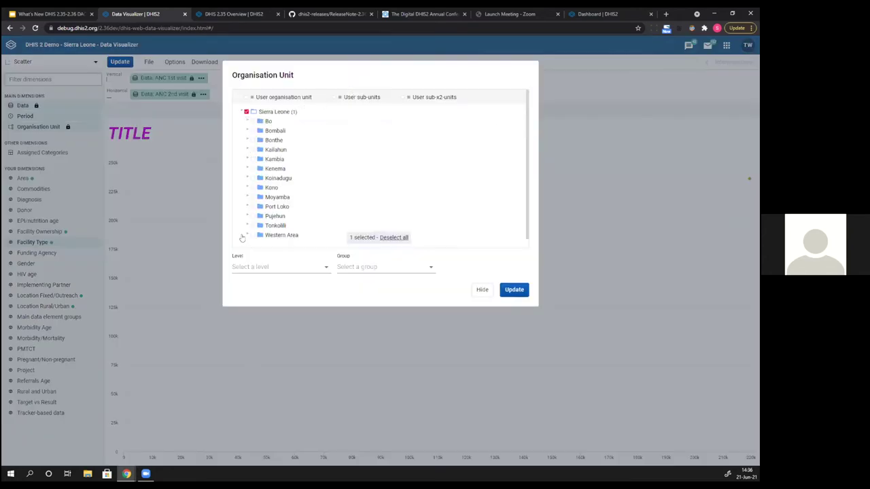
left_click(275, 266)
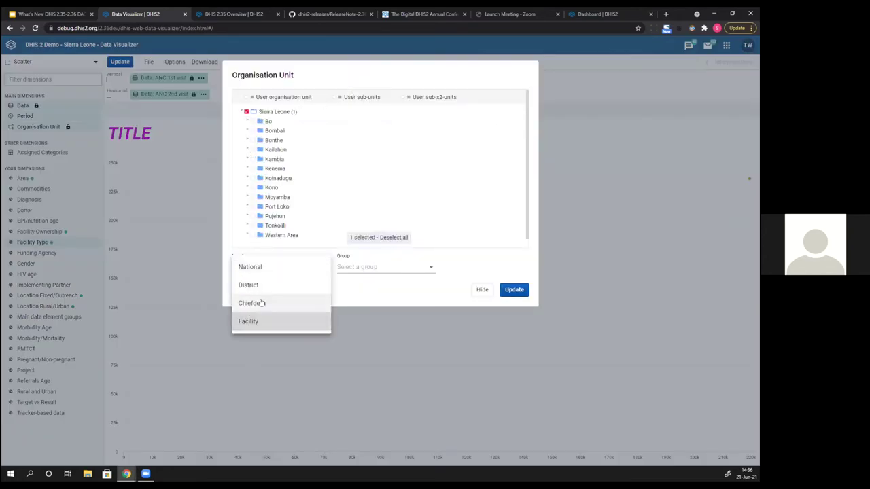
left_click(250, 321)
left_click(518, 293)
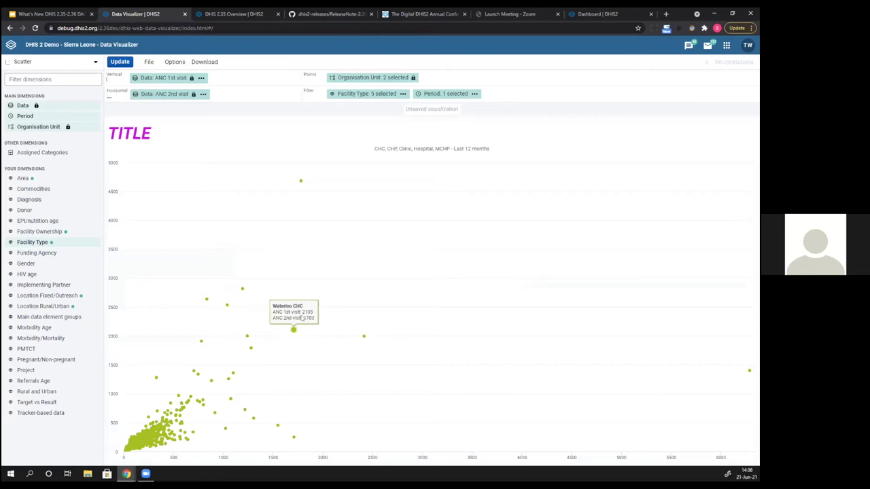
Turn on outlier analysis with the Interquartile Range (IQR) method and extreme lines, and update the scatter chart
mouse_move(361, 78)
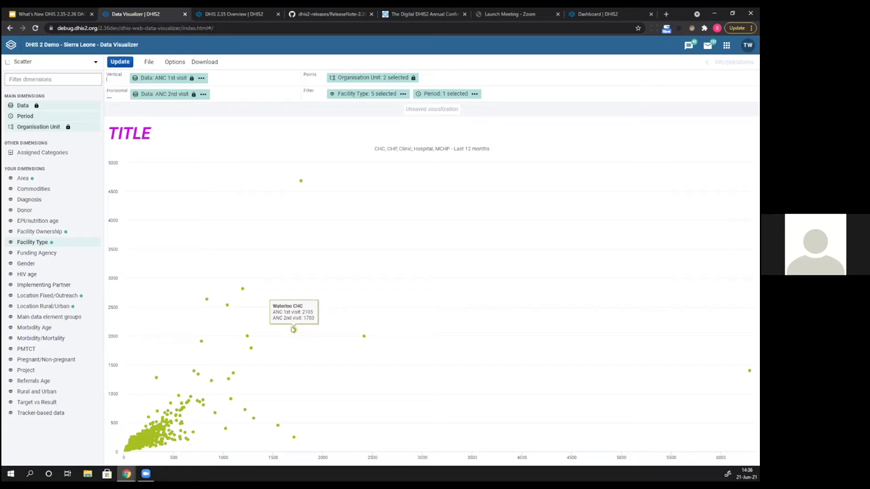
left_click(175, 62)
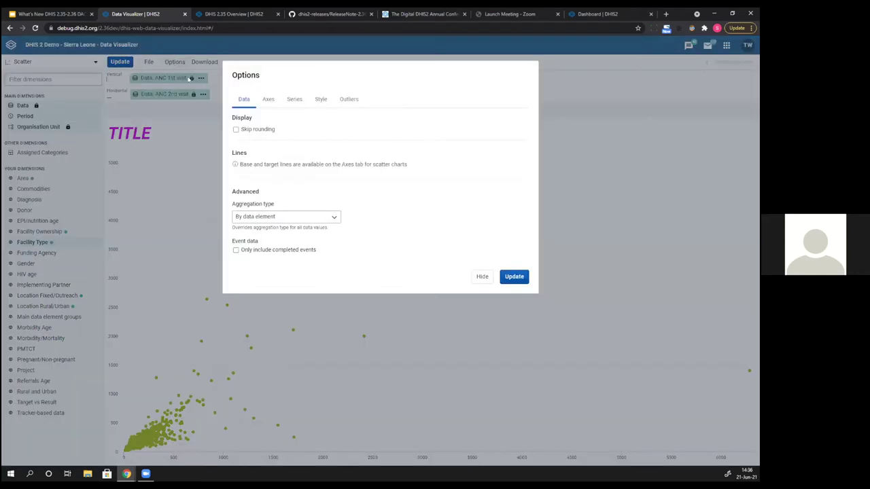
left_click(348, 98)
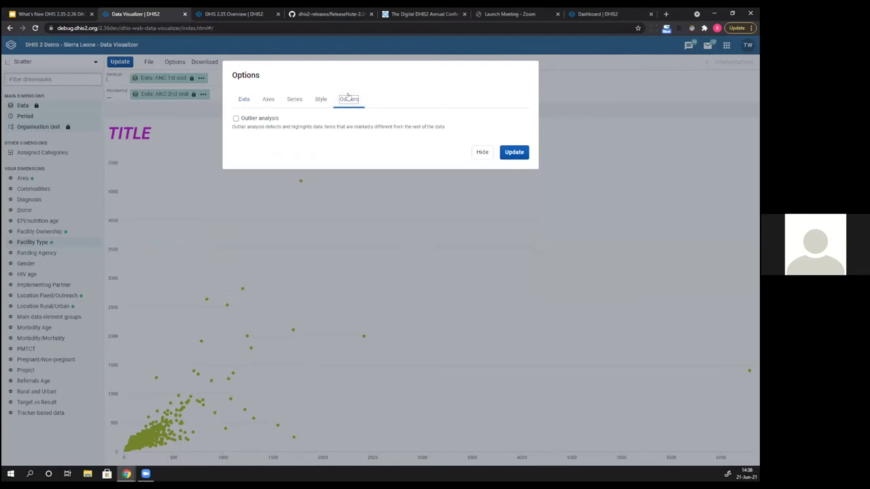
left_click(235, 119)
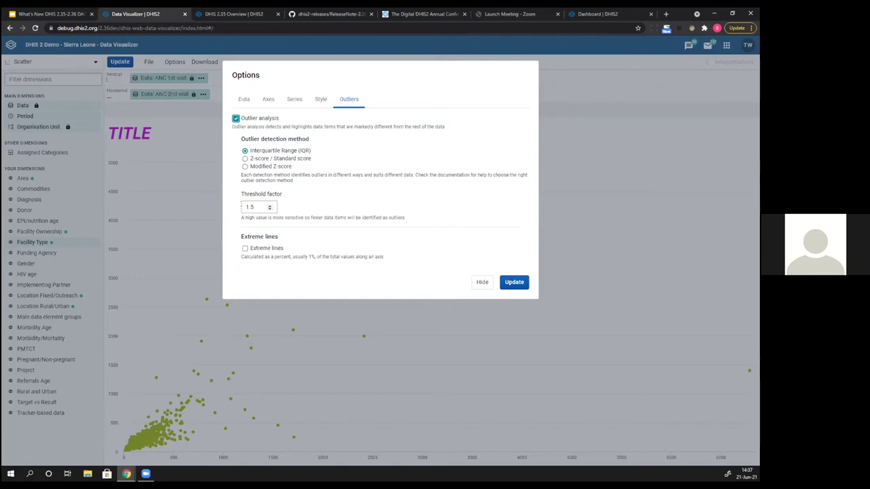
left_click(245, 167)
left_click(244, 150)
left_click(244, 249)
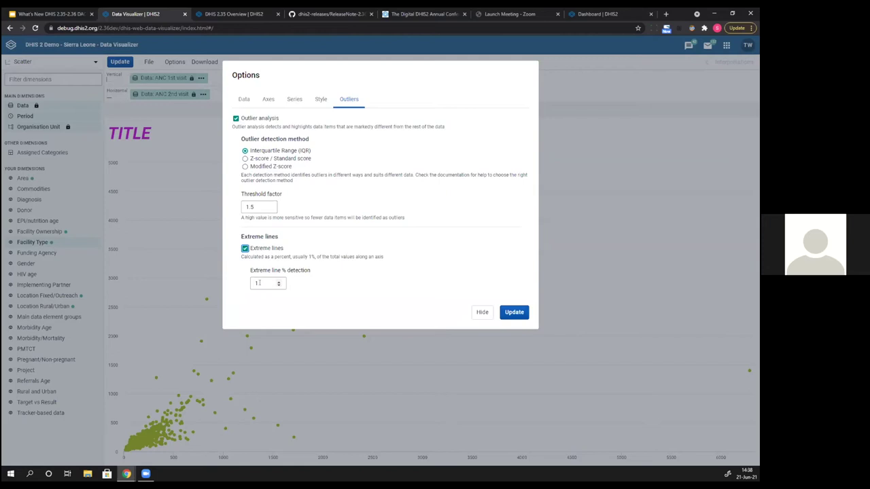
left_click(511, 312)
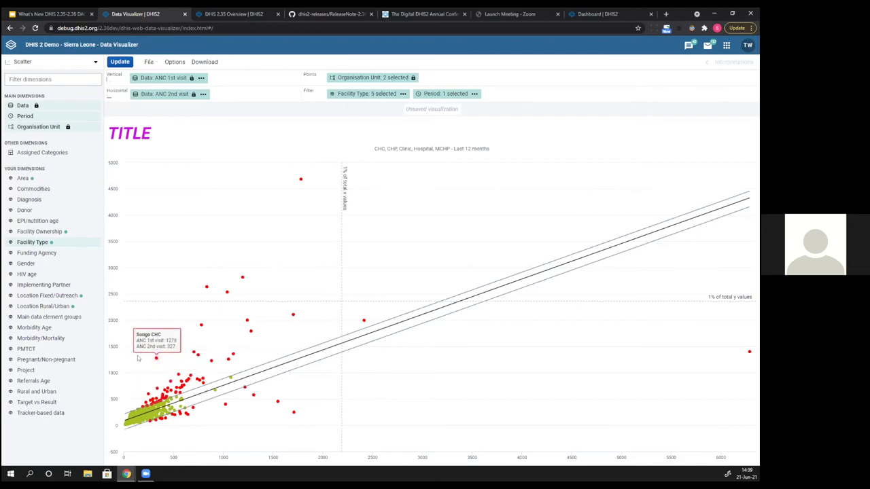
Zoom into the dense cluster of low-value scatter points in two stages, and reset the zoom
left_click_drag(138, 356, 269, 439)
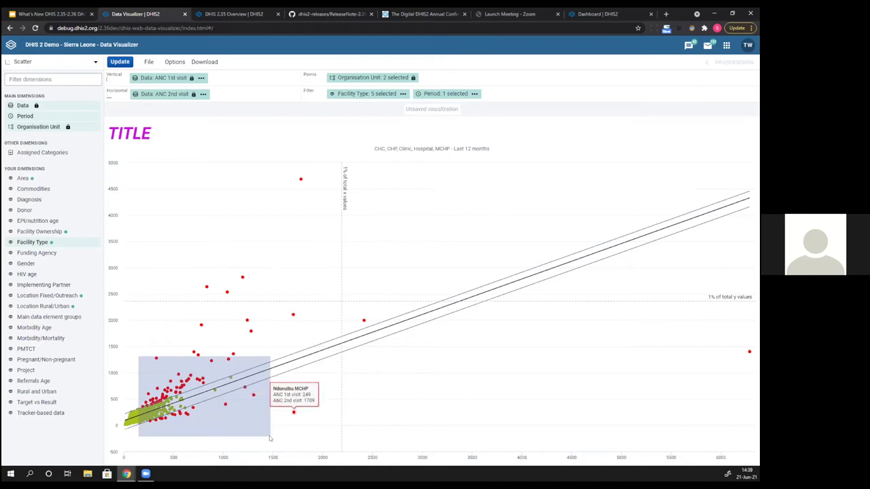
left_click_drag(269, 439, 270, 439)
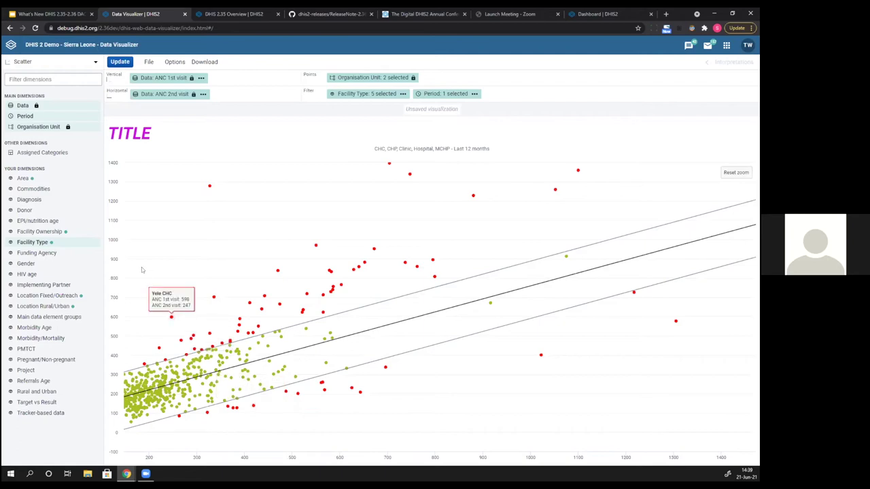
left_click_drag(142, 270, 361, 416)
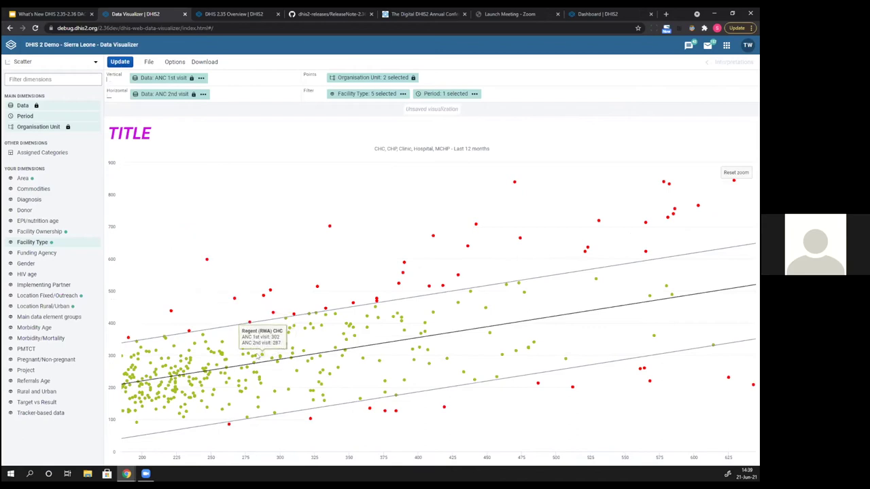
left_click(740, 174)
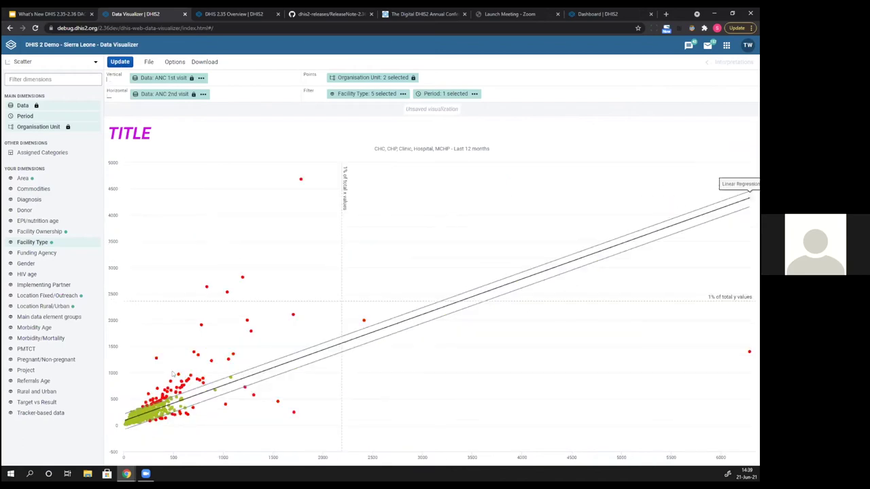
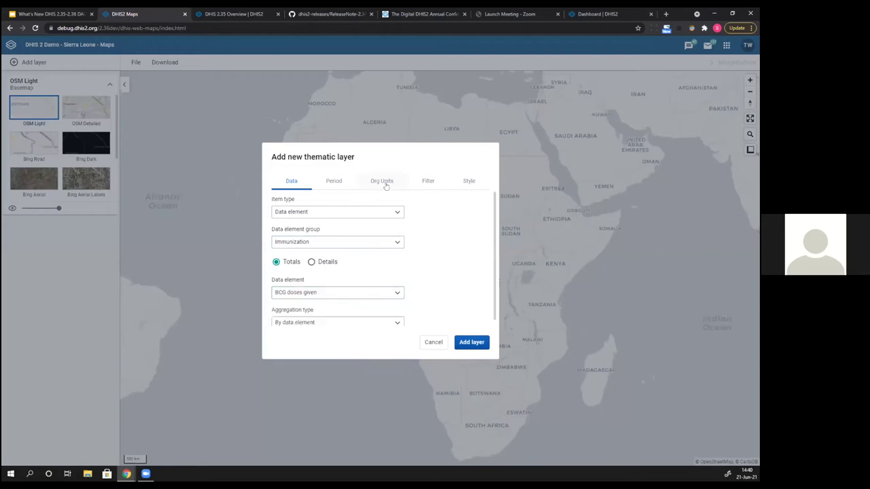
Style the BCG doses given thematic layer as a bubble map and add it to the map
left_click(469, 181)
left_click(343, 225)
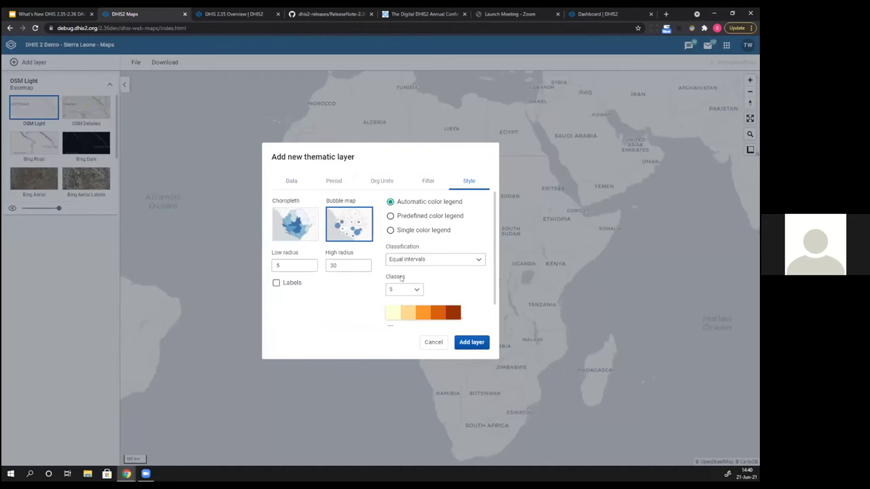
left_click(466, 345)
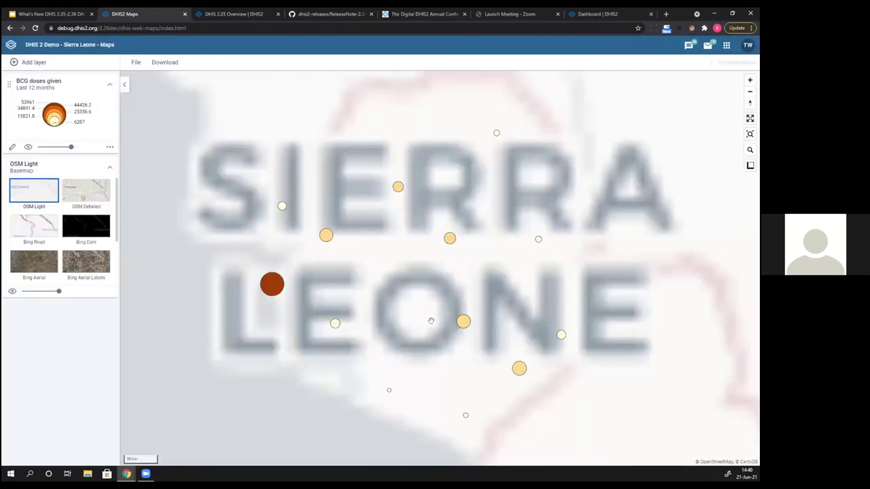
mouse_move(270, 286)
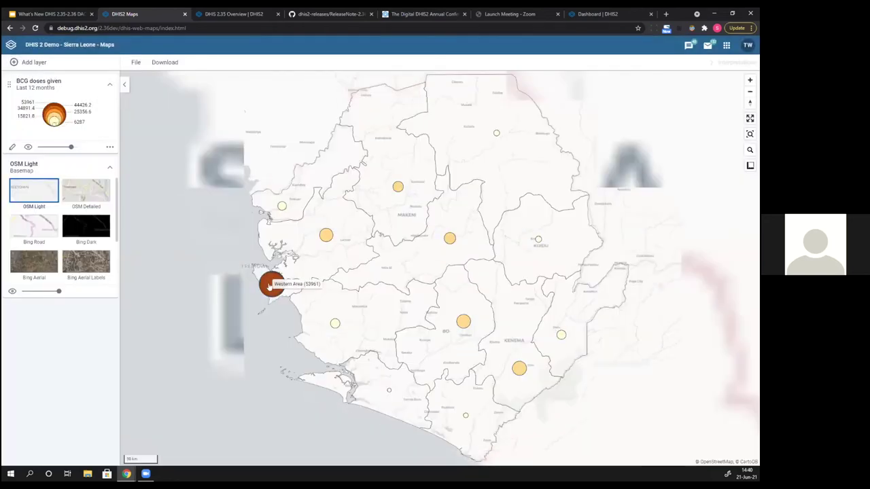
mouse_move(327, 236)
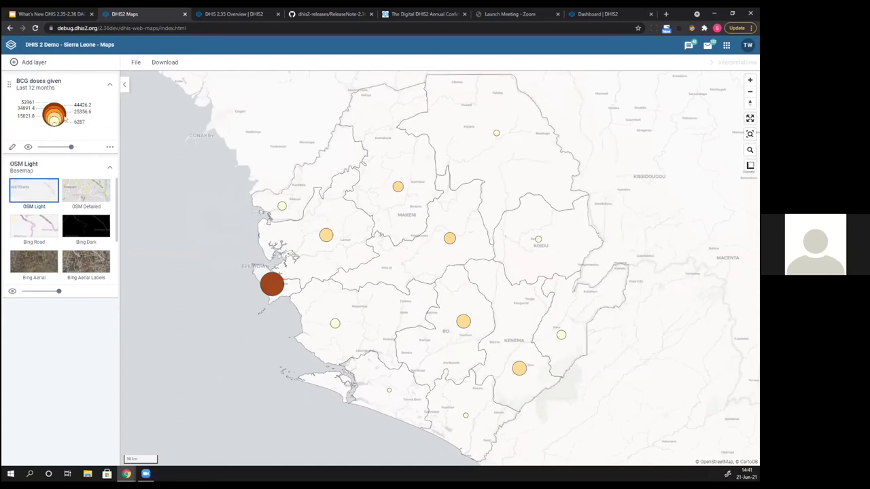
Remove the BCG doses given layer and start a new event layer for the Inpatient morbidity and mortality program
left_click(111, 146)
left_click(138, 207)
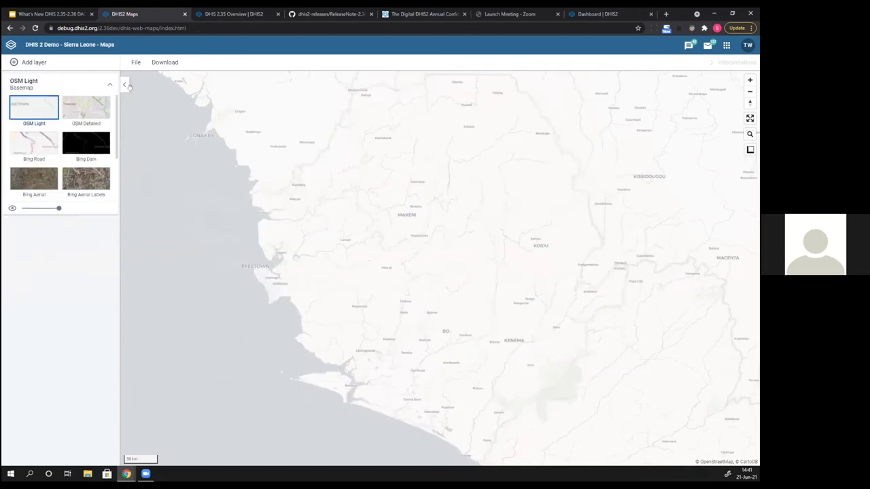
left_click(26, 63)
left_click(88, 108)
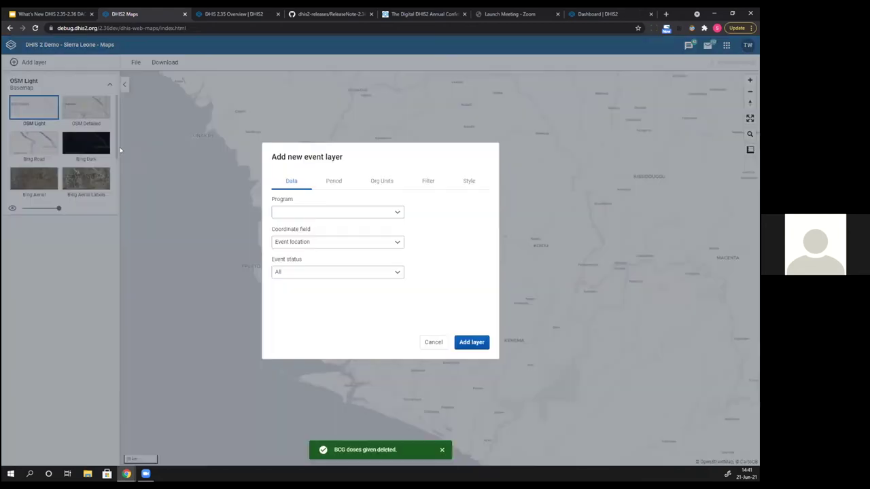
left_click(328, 211)
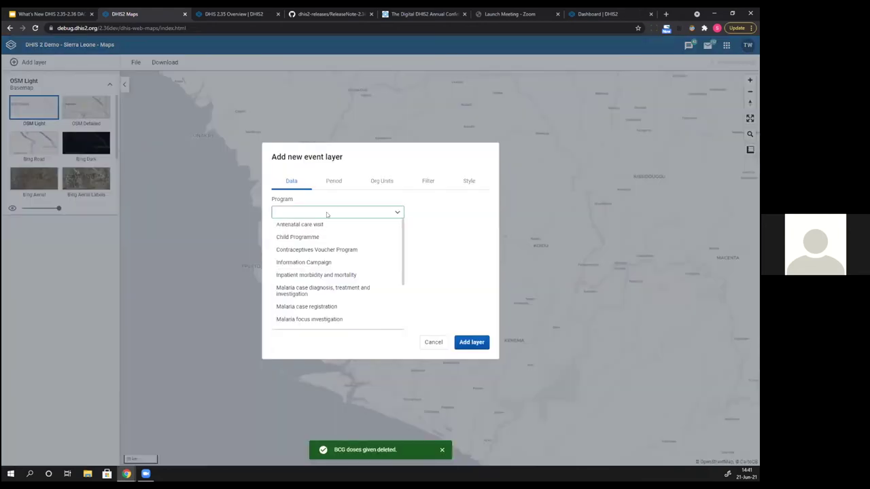
left_click(302, 275)
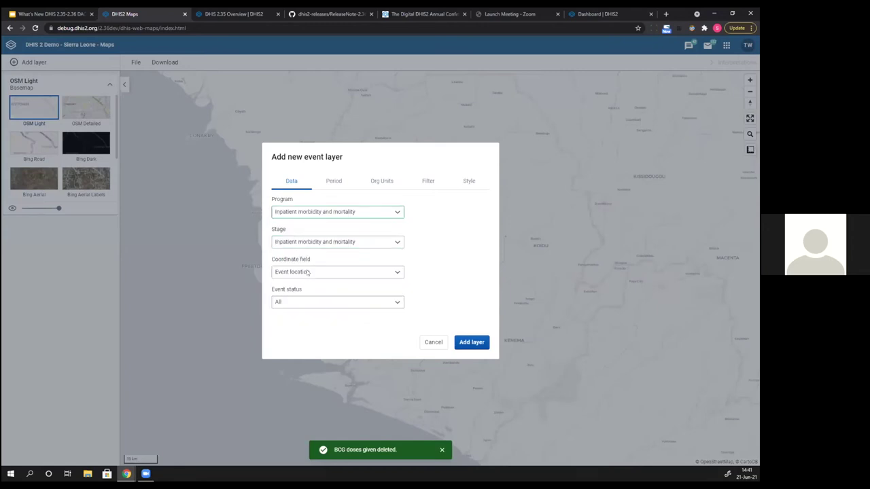
Style the grouped events by the Gender data element and add the event layer to the map
left_click(331, 185)
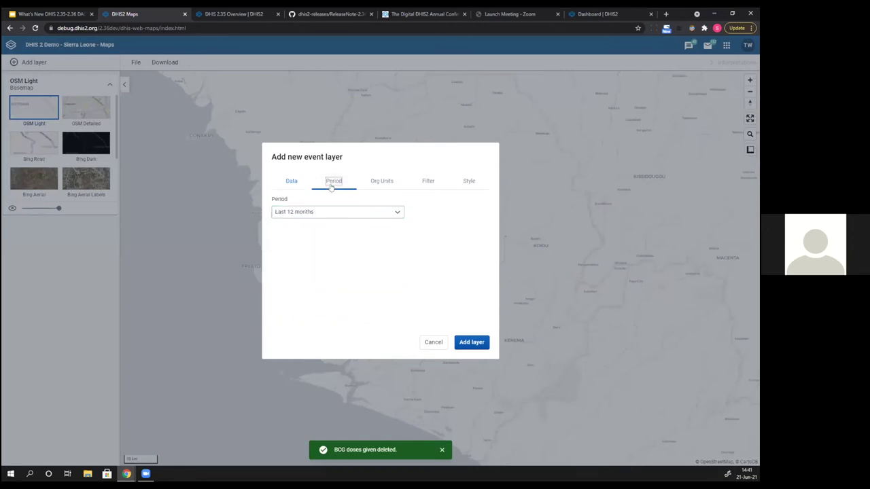
left_click(377, 182)
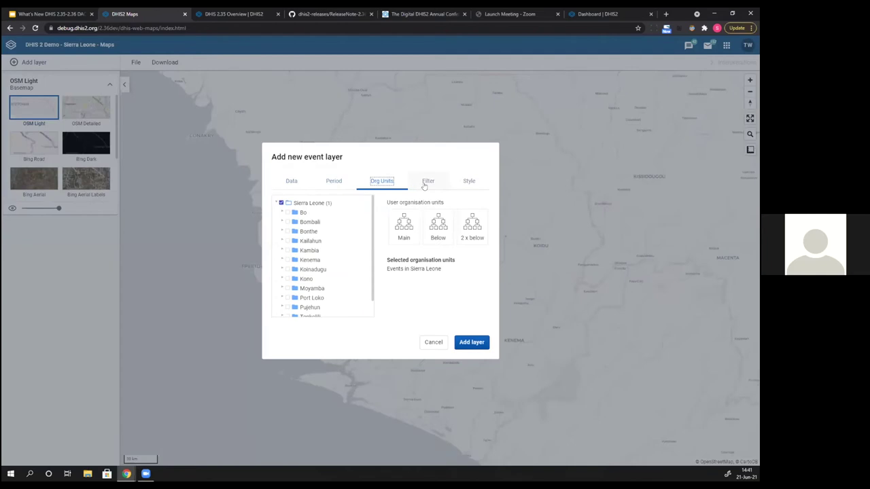
left_click(426, 182)
left_click(468, 183)
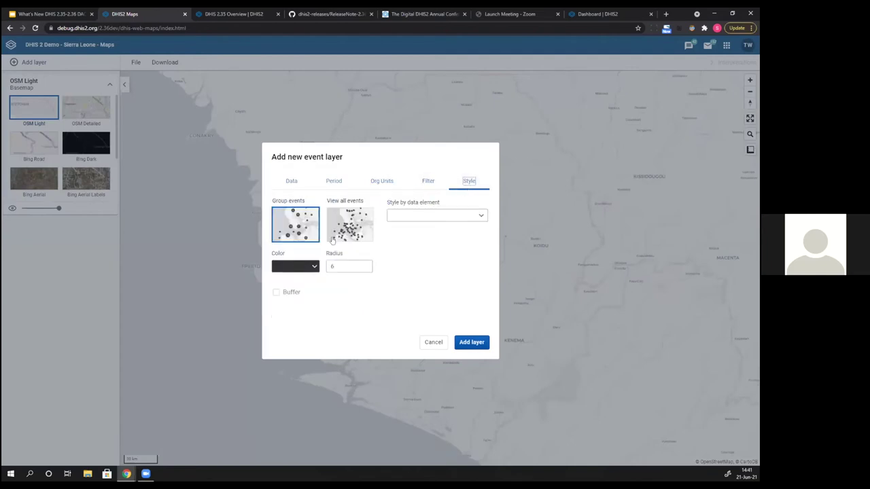
left_click(410, 217)
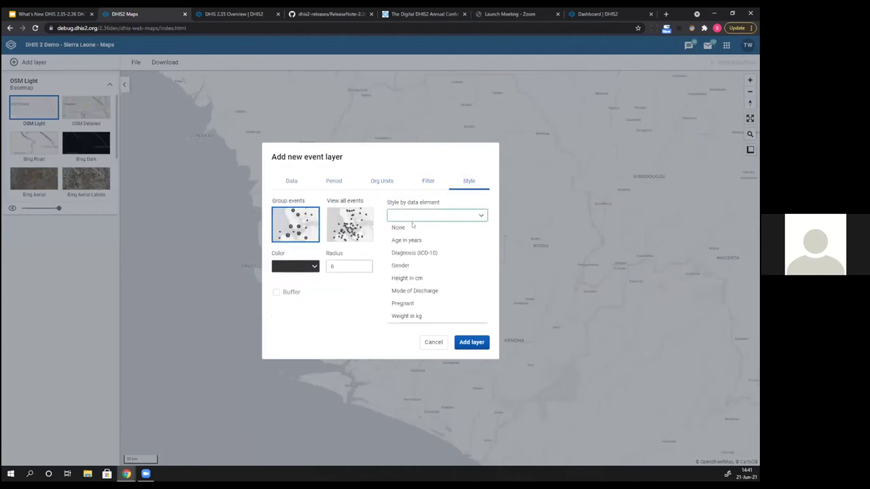
left_click(403, 265)
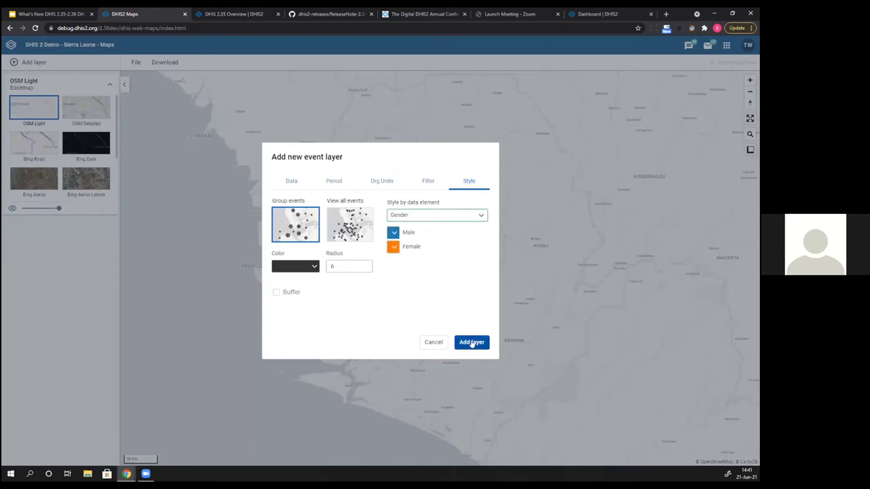
left_click(472, 343)
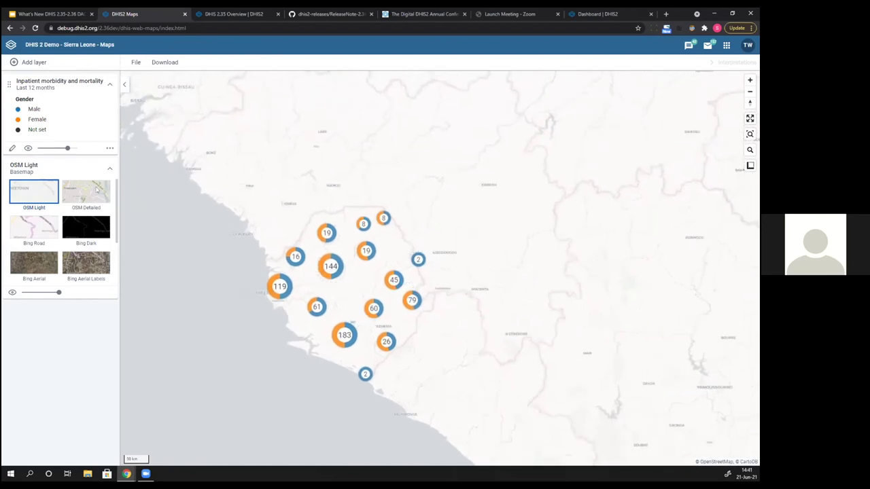
Show the event layer's data table and filter the mode of discharge column by "Died"
left_click(108, 149)
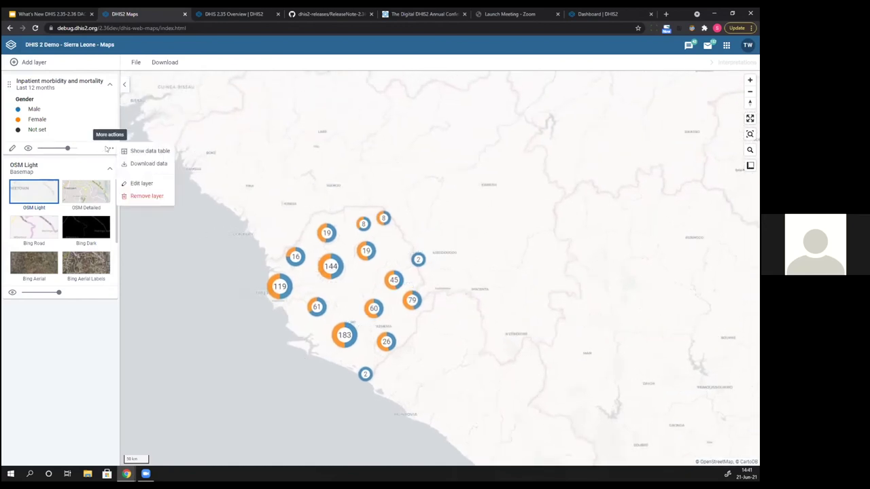
left_click(143, 150)
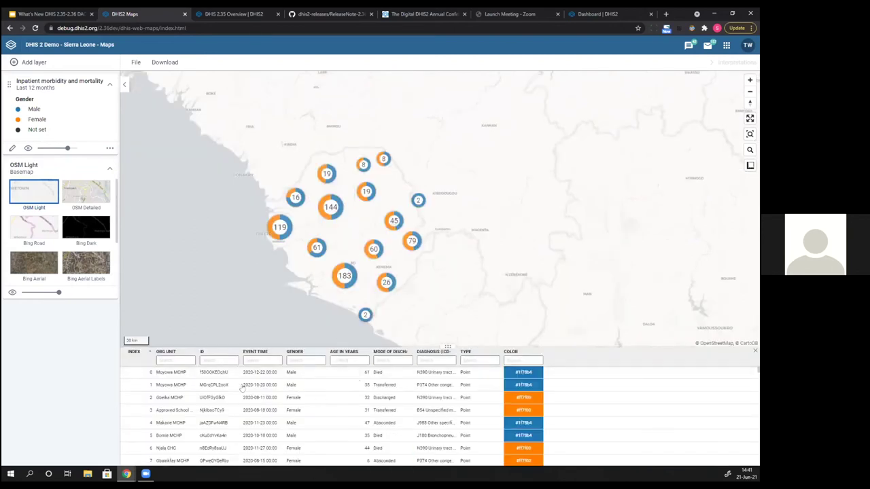
left_click(388, 360)
type("DIE")
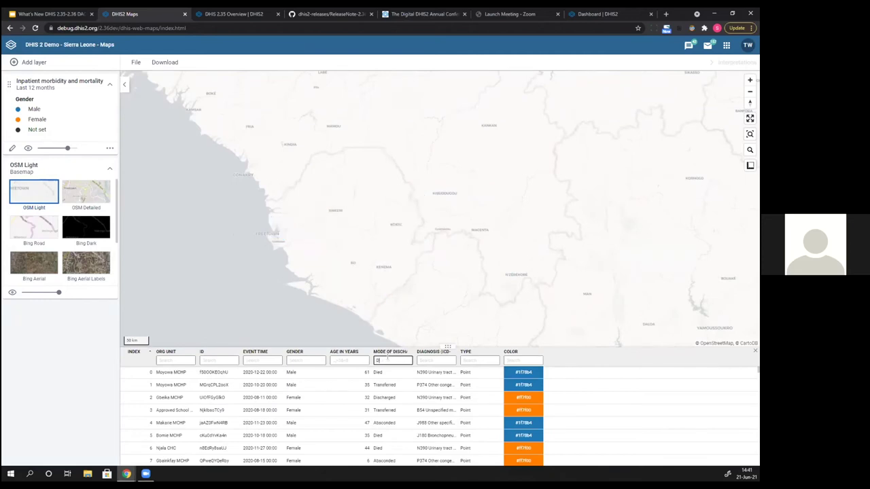
key("BackSpace")
key("BackSpace")
key("BackSpace")
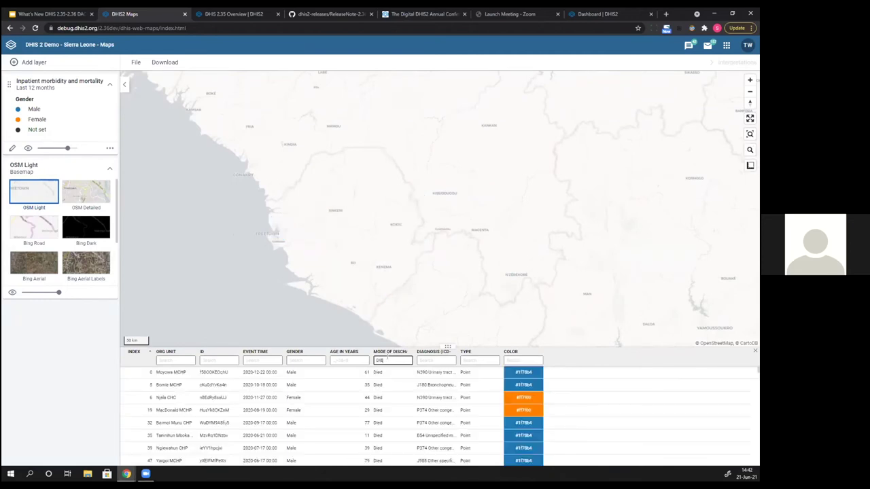
type("ied")
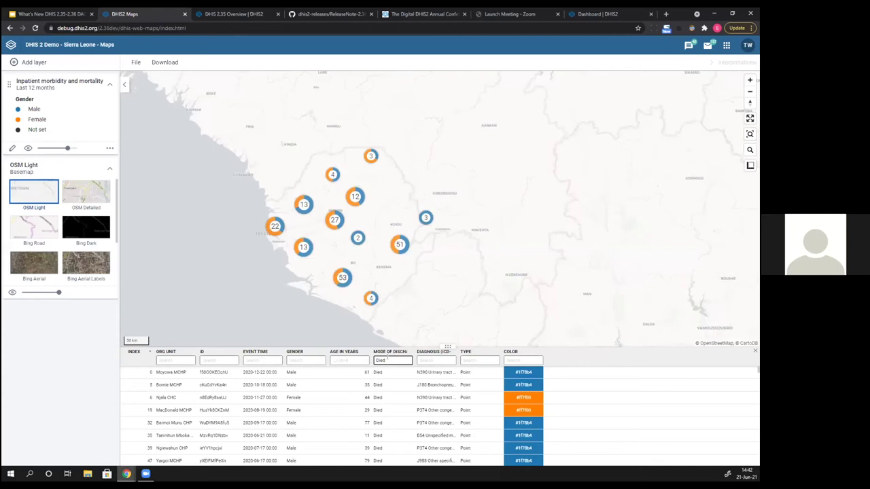
Filter the event table's Age in years column with "<5" and look through the matching rows
left_click(354, 361)
type("<5")
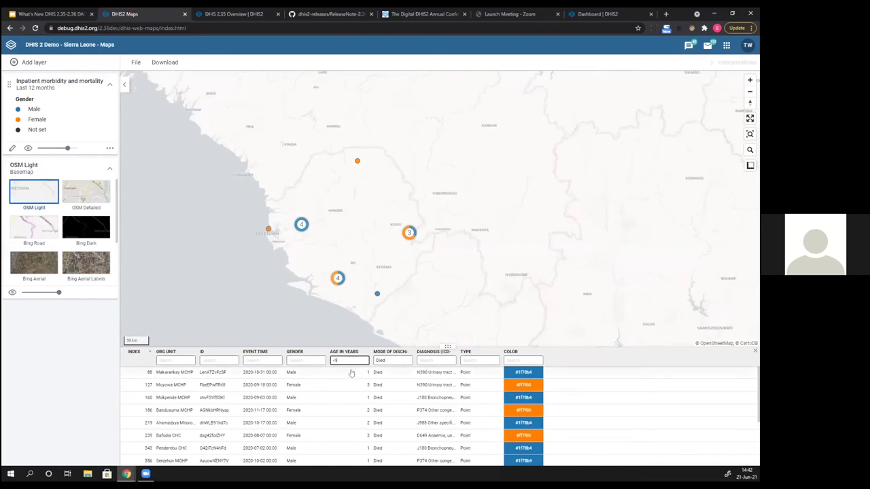
scroll(367, 409, "down", 2)
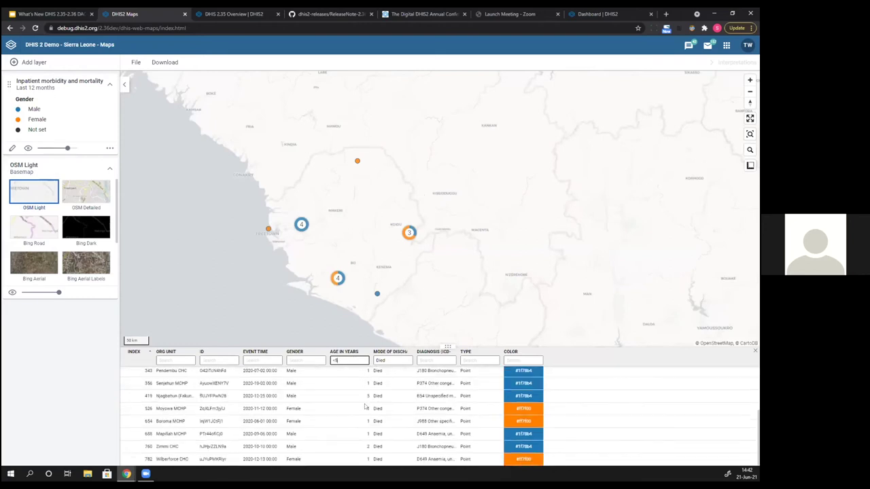
scroll(359, 409, "up", 2)
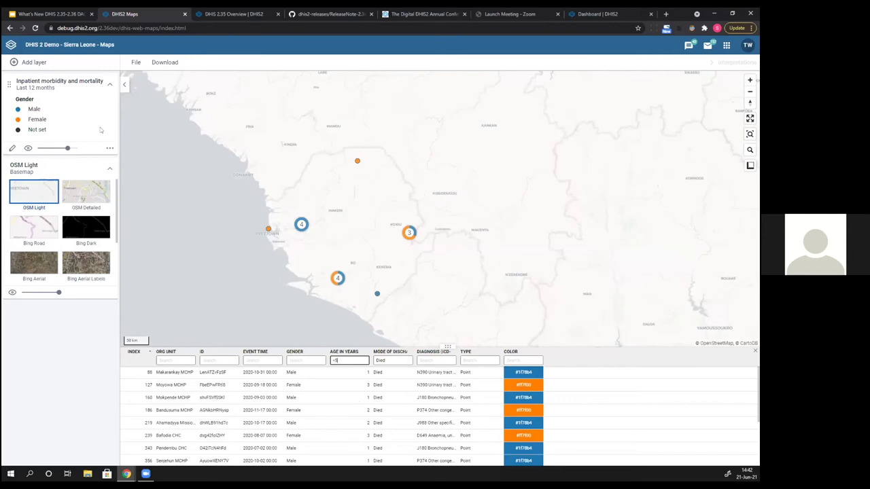
Start a new population age groups layer with the groups Men 0 - 1, Men 1 - 4, Women 0 - 1 and Women 1 - 4 years
left_click(29, 63)
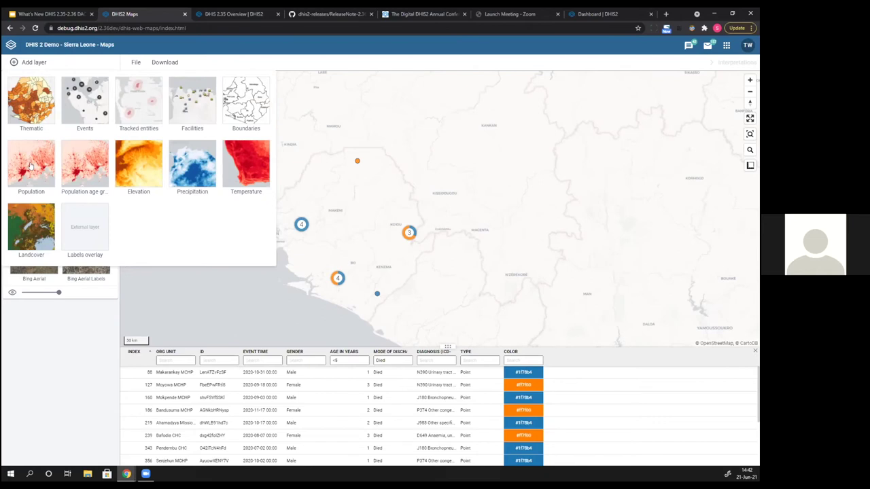
left_click(76, 175)
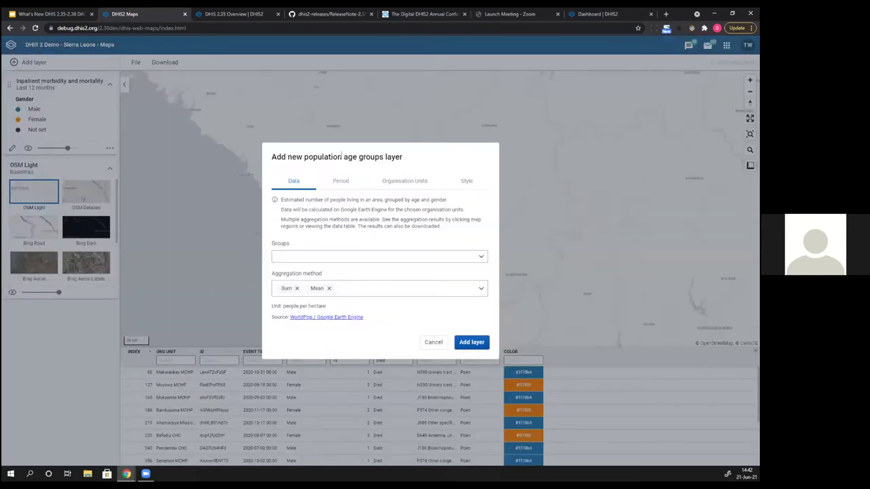
left_click(316, 257)
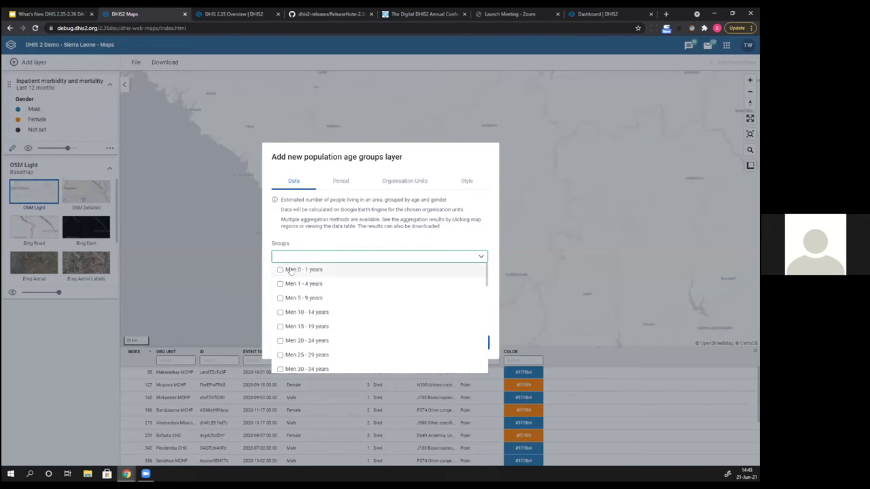
left_click(290, 271)
left_click(428, 290)
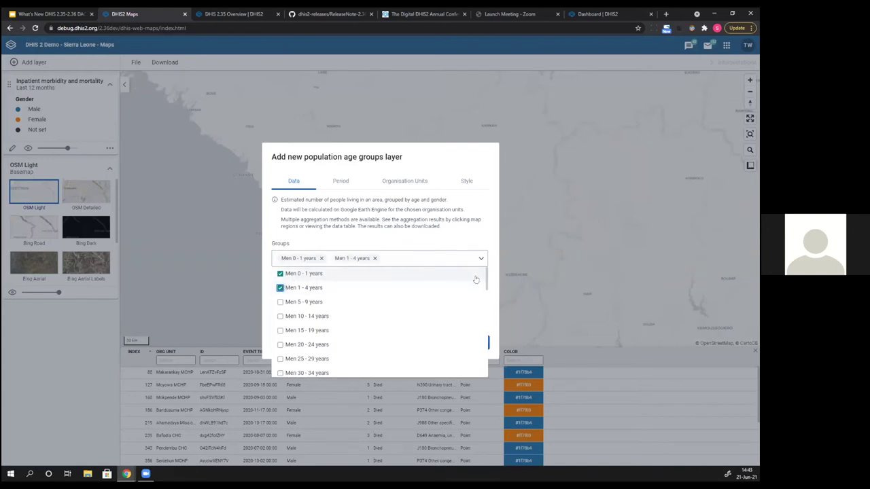
left_click_drag(485, 283, 485, 335)
left_click(307, 305)
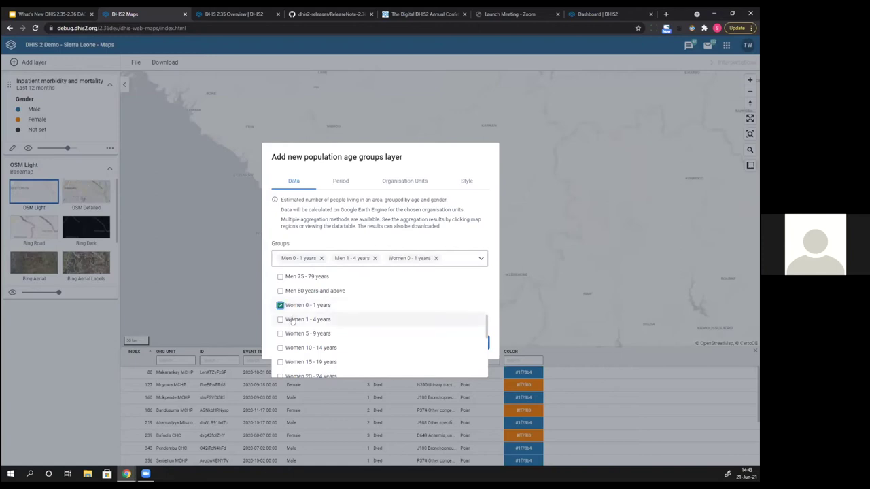
left_click(293, 320)
left_click(269, 309)
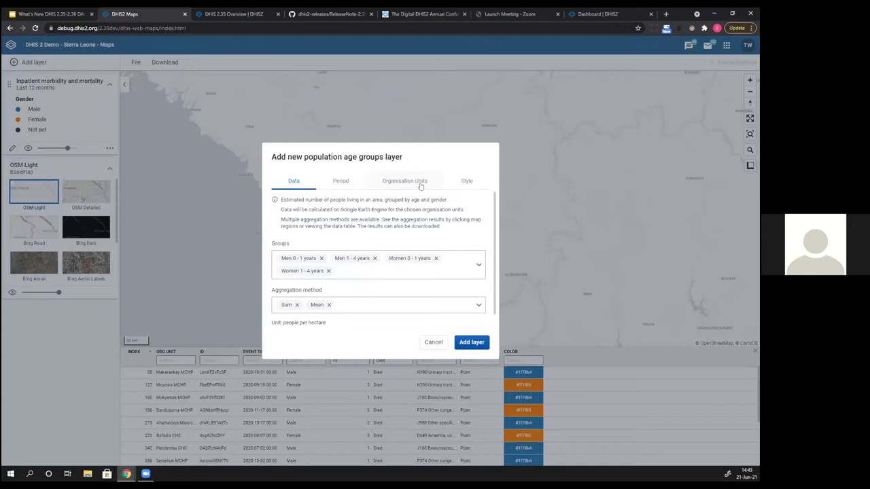
Add the population age groups layer for the District level to the map and close the event data table
left_click(466, 184)
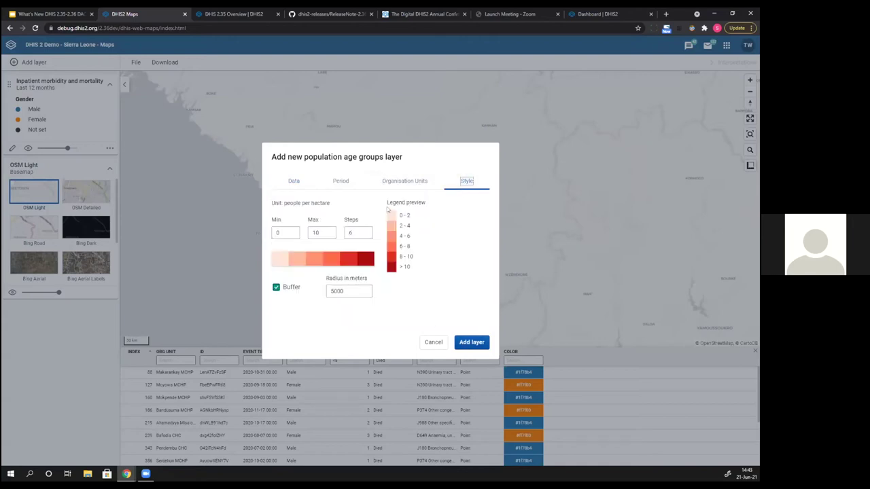
left_click(404, 182)
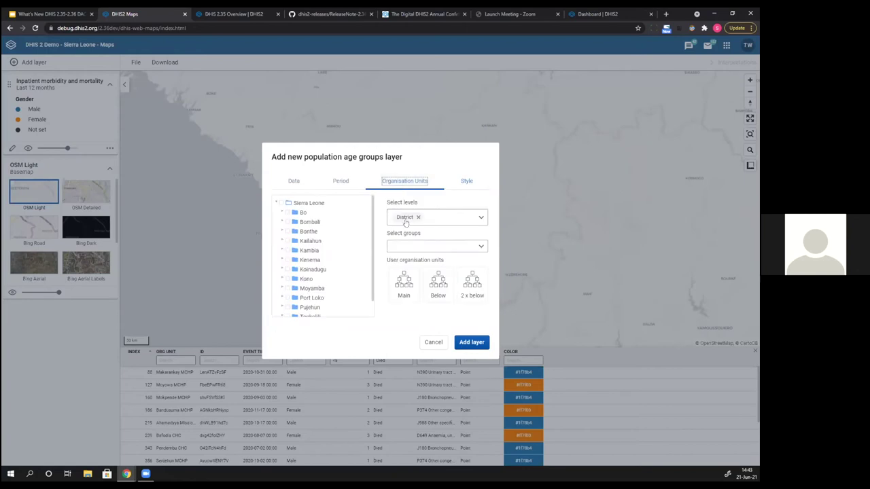
left_click(472, 342)
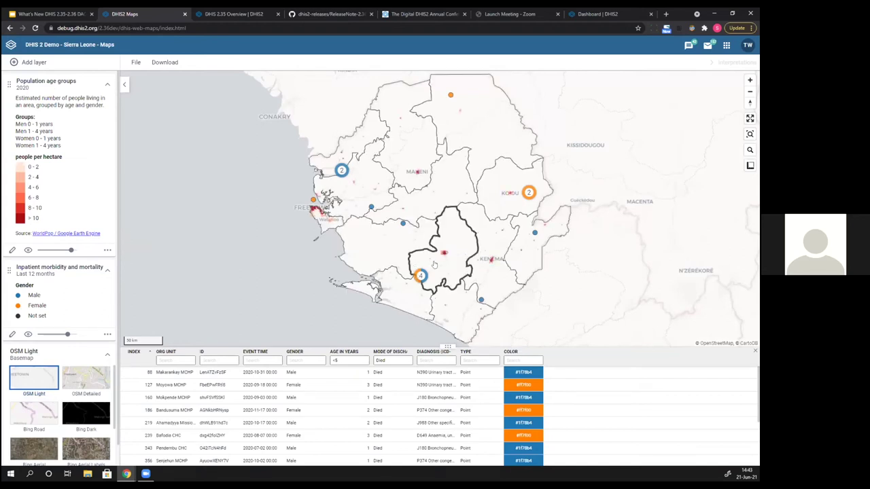
left_click(756, 354)
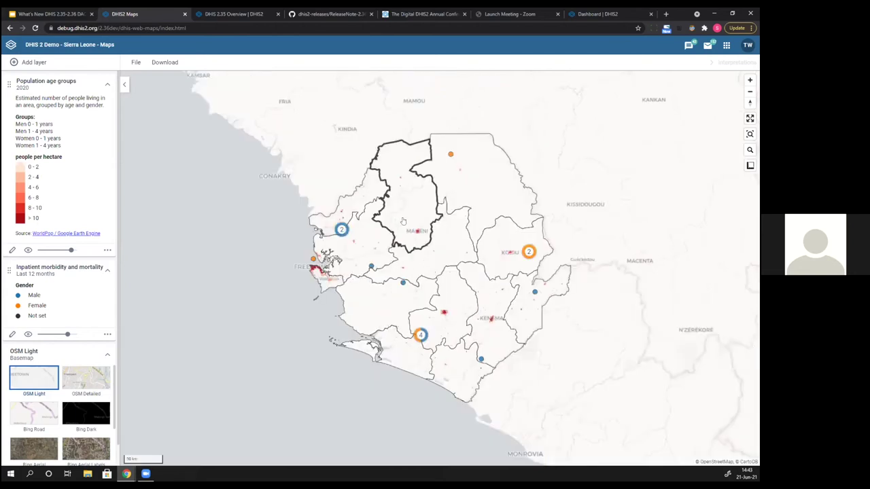
Inspect the mean and sum of the under-five population in the Bombali district on the map
scroll(402, 222, "up", 3)
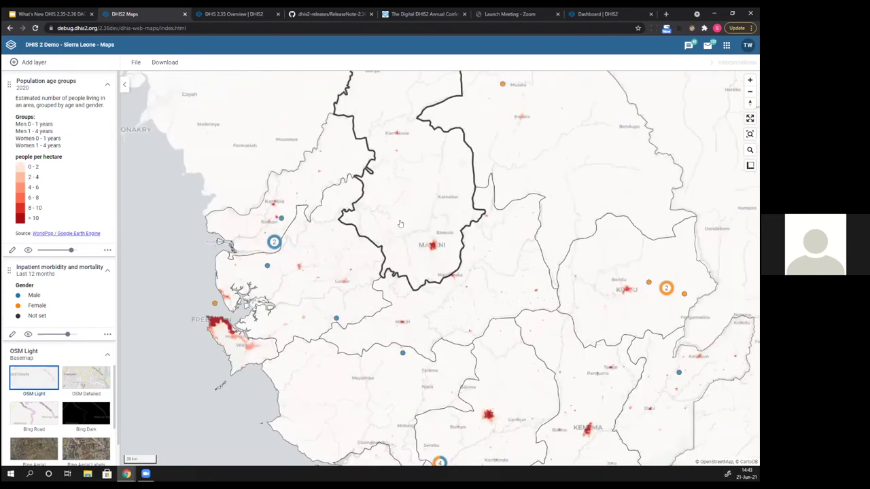
scroll(400, 225, "up", 1)
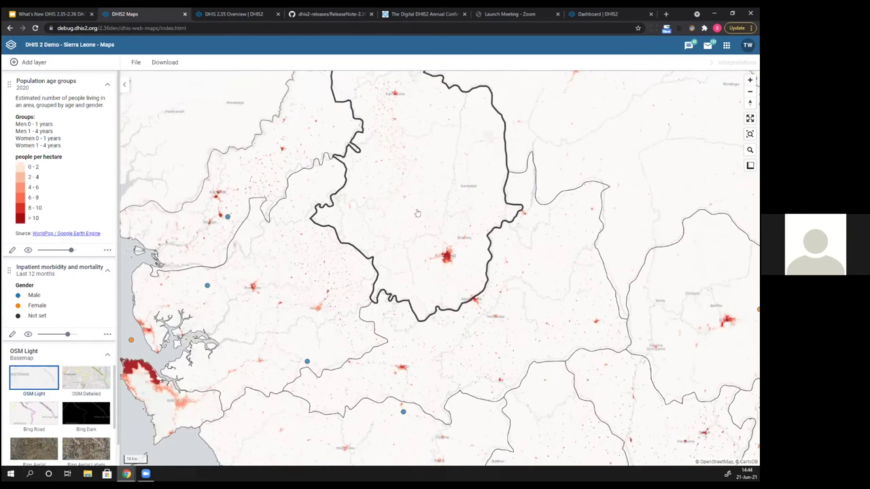
left_click(417, 212)
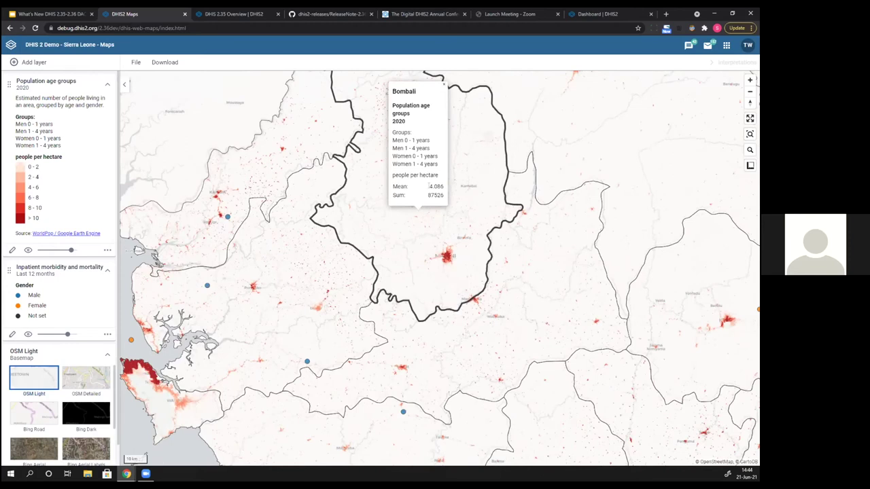
left_click_drag(429, 186, 443, 186)
left_click_drag(428, 195, 443, 195)
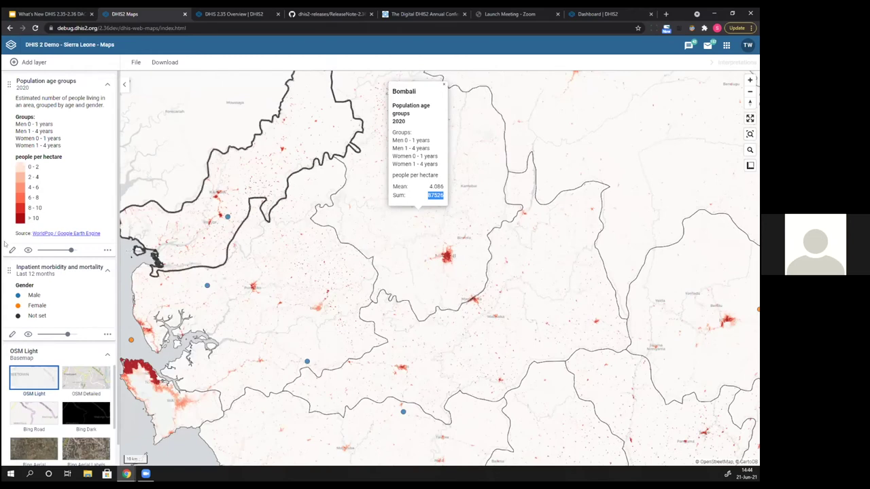
left_click(441, 84)
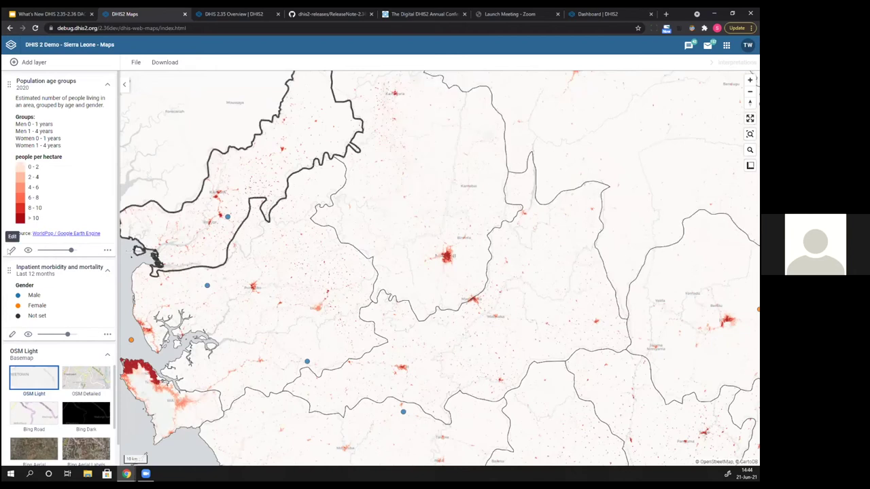
Change the population age groups layer's organisation unit level from District to Facility, keeping the 5000 m buffer, and update the layer
left_click(11, 250)
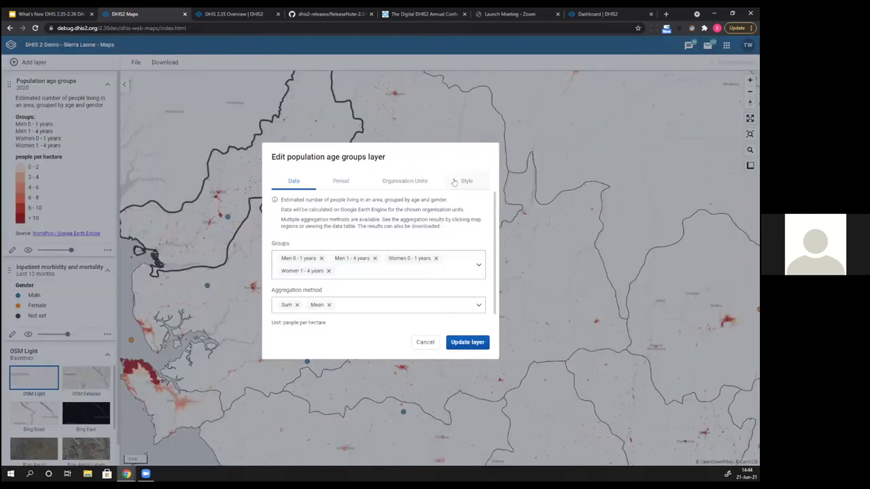
left_click(421, 182)
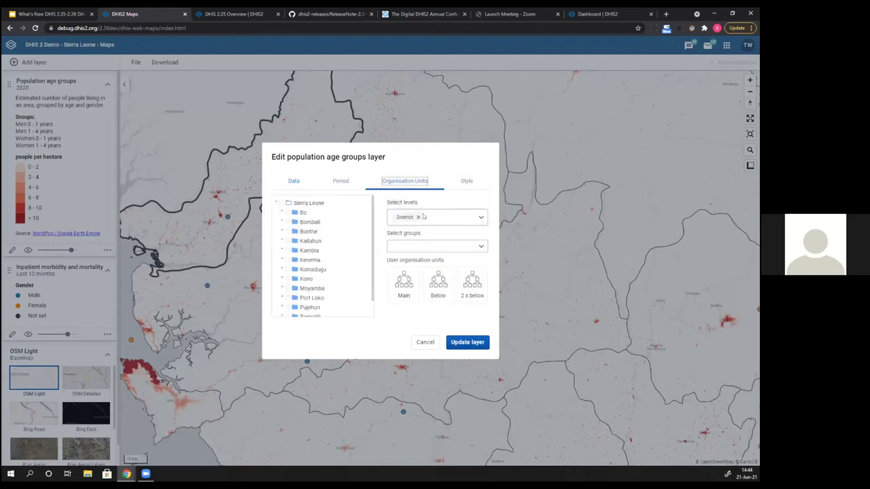
left_click(417, 218)
left_click(428, 216)
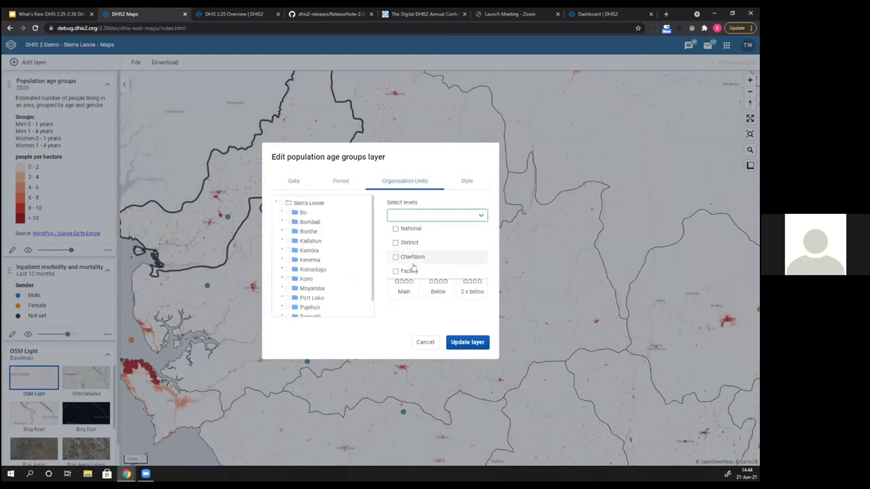
left_click(409, 270)
left_click(460, 185)
left_click(462, 182)
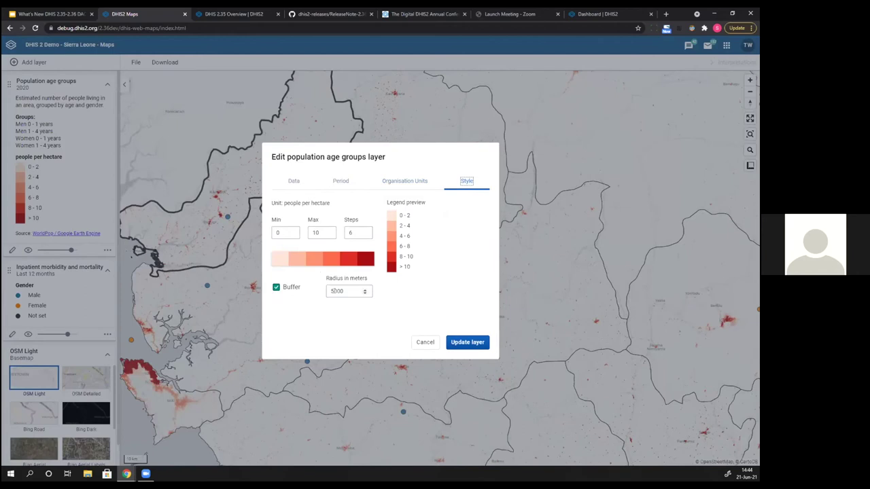
left_click(467, 343)
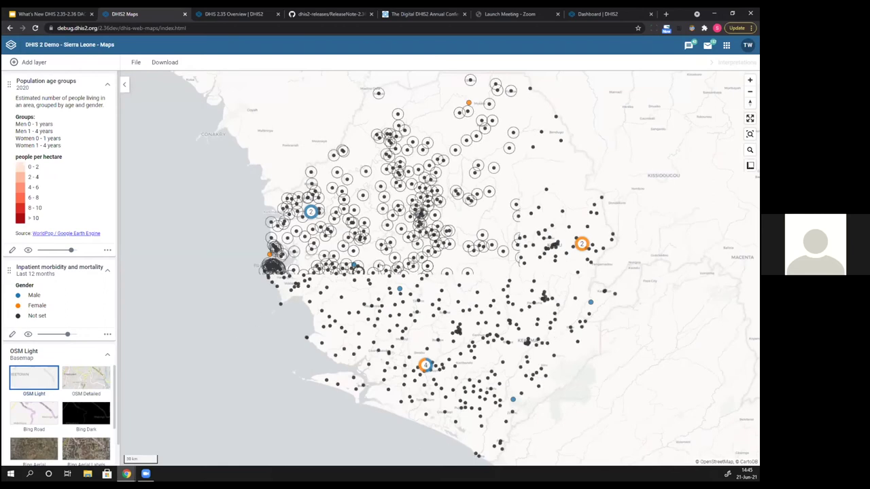
Inspect the mean and sum of the under-five population within the buffer around the Yele CHC facility
scroll(446, 275, "up", 1)
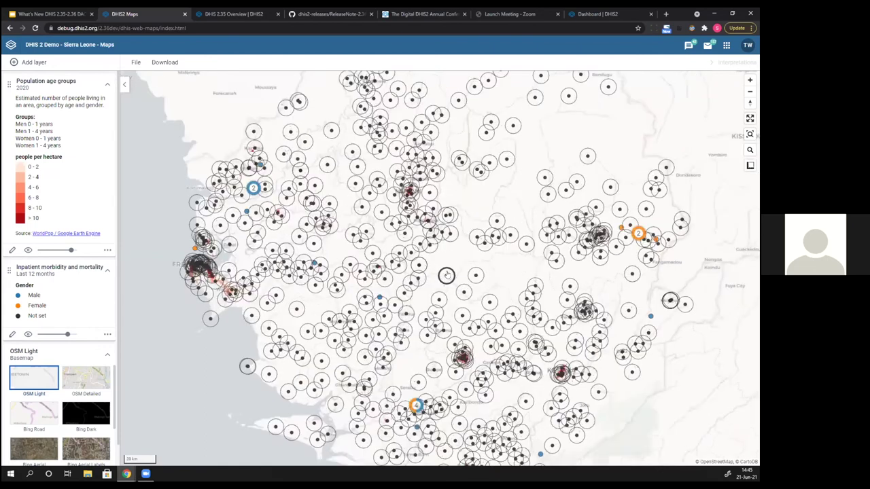
scroll(447, 275, "up", 5)
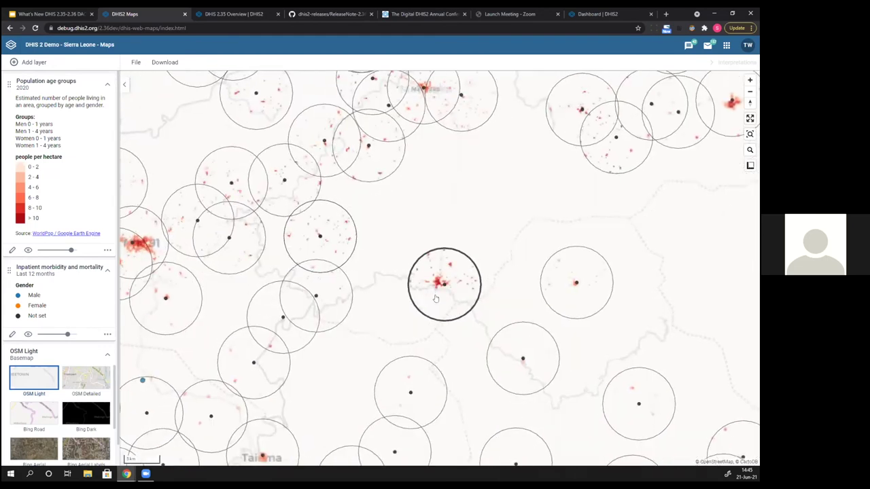
scroll(436, 298, "up", 1)
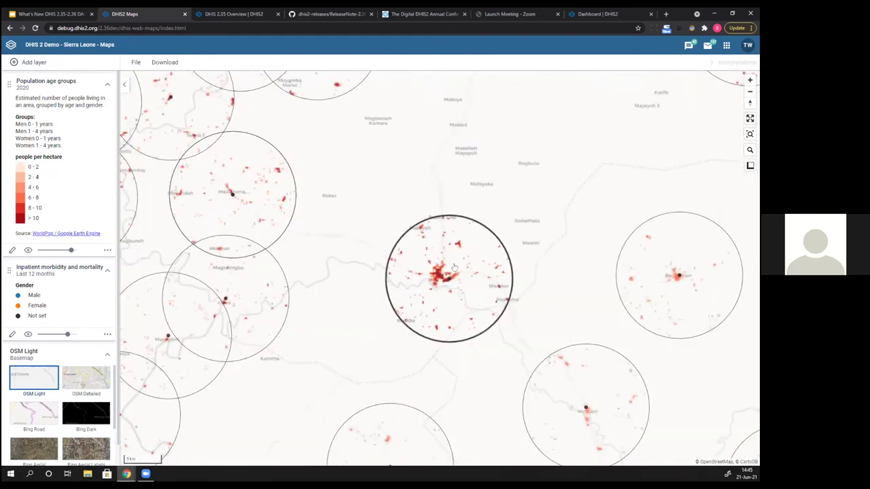
left_click(454, 267)
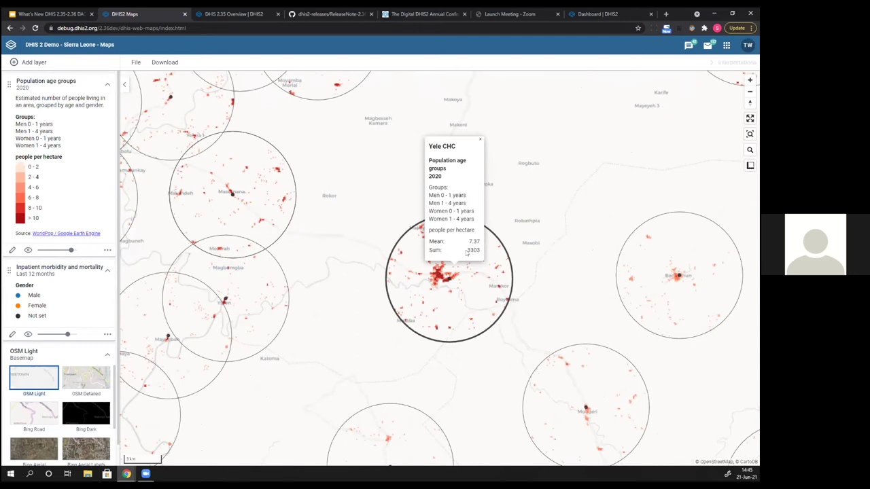
left_click_drag(466, 250, 480, 250)
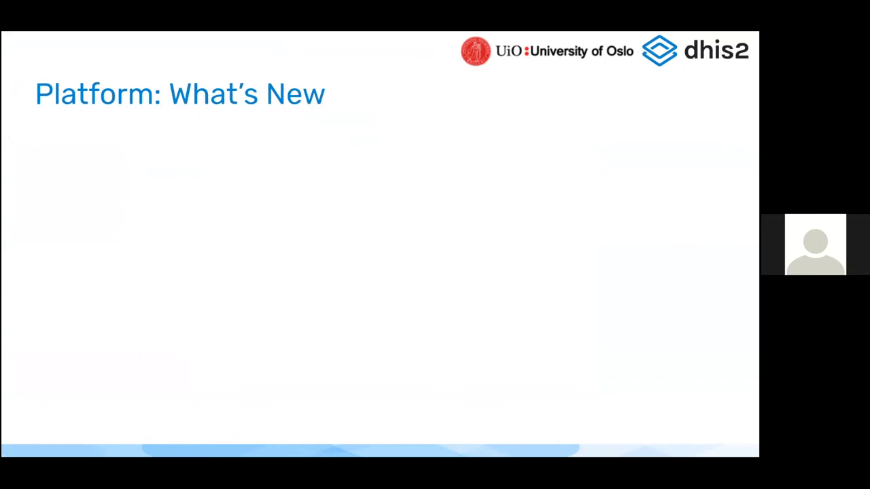
key("Right")
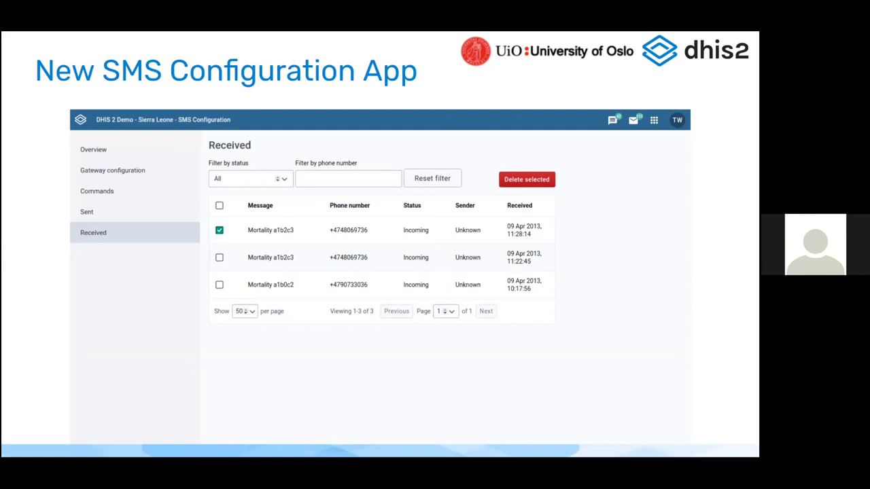
Switch to the browser window with DHIS2 SMS Configuration and search the installed apps for "sms"
key("alt+Tab")
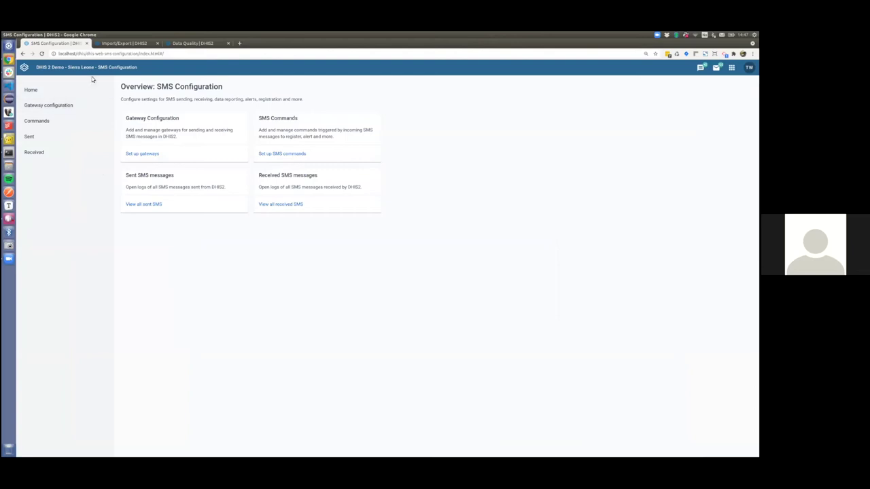
left_click(731, 67)
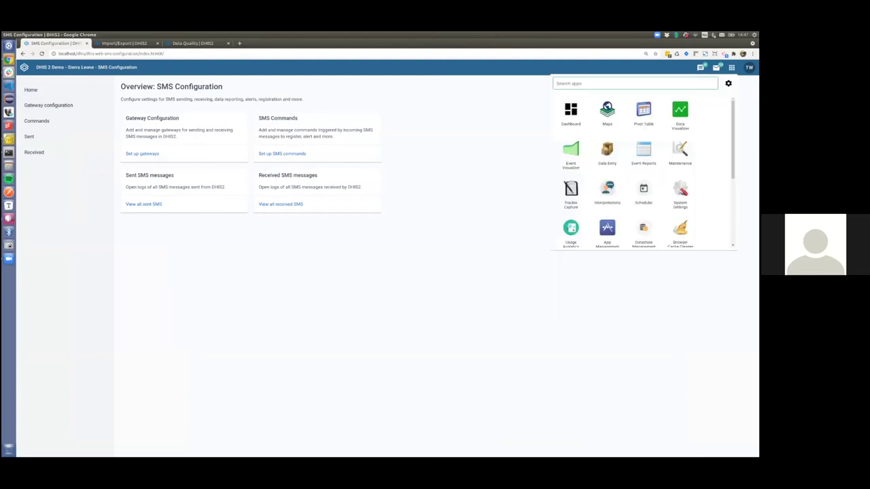
type("sms")
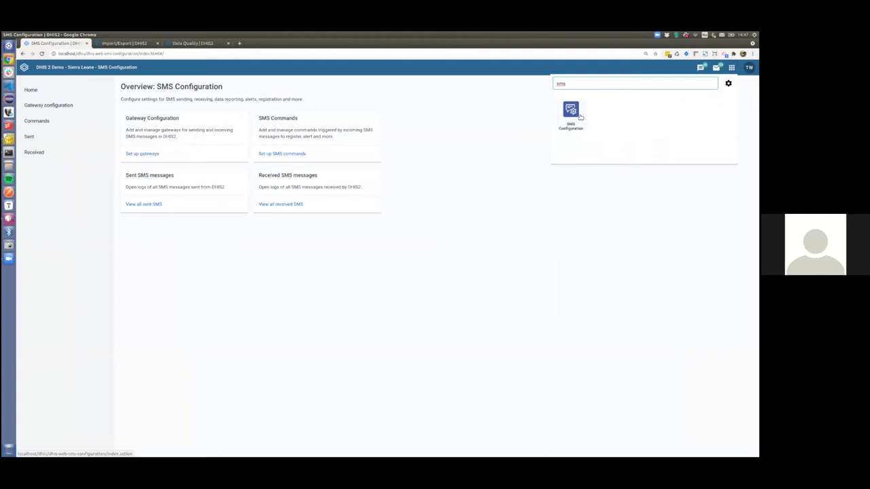
left_click(515, 125)
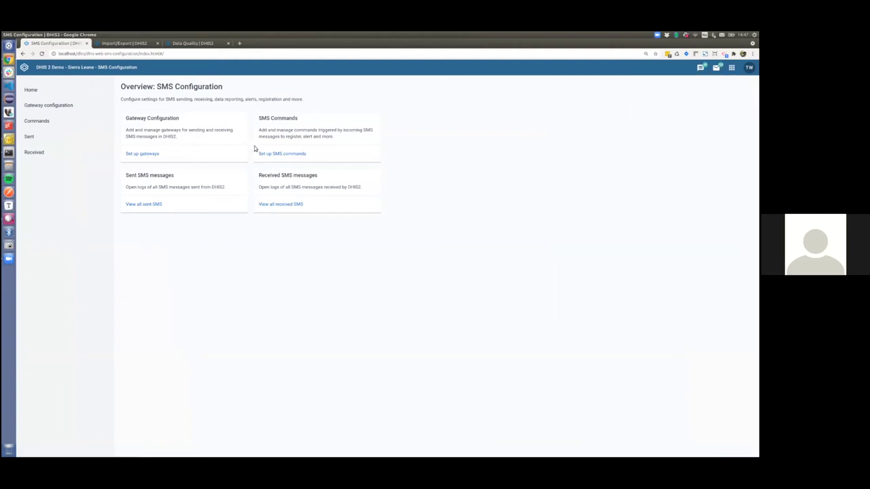
Show the gateway configuration page with the list of SMS gateways
left_click(57, 108)
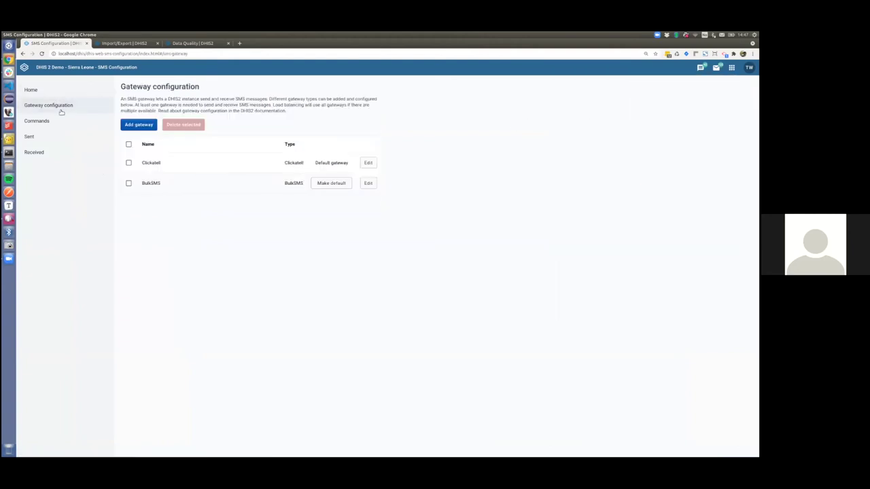
left_click(63, 108)
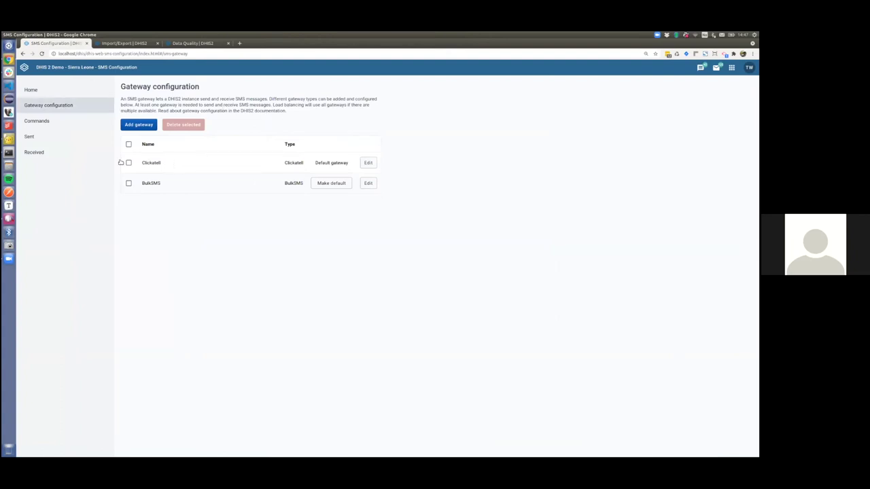
Open the Child Health SMS command for editing and review its parser, data set, reply message and short code settings
left_click(43, 121)
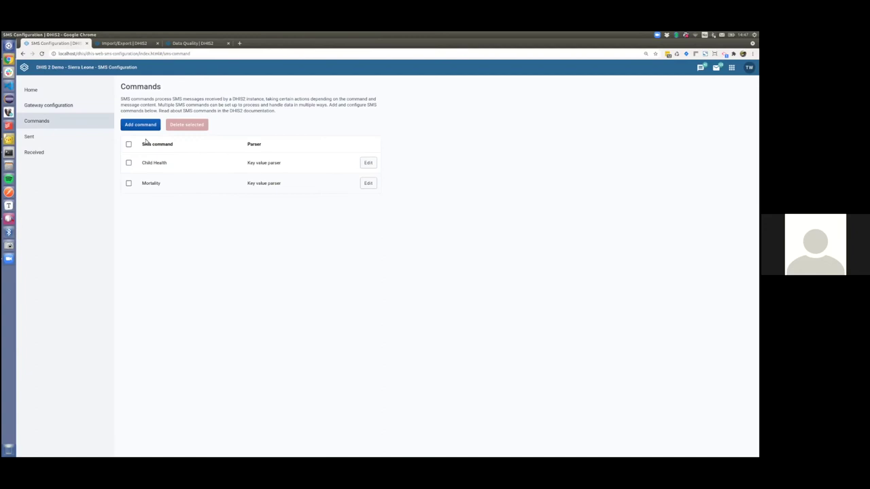
left_click(365, 167)
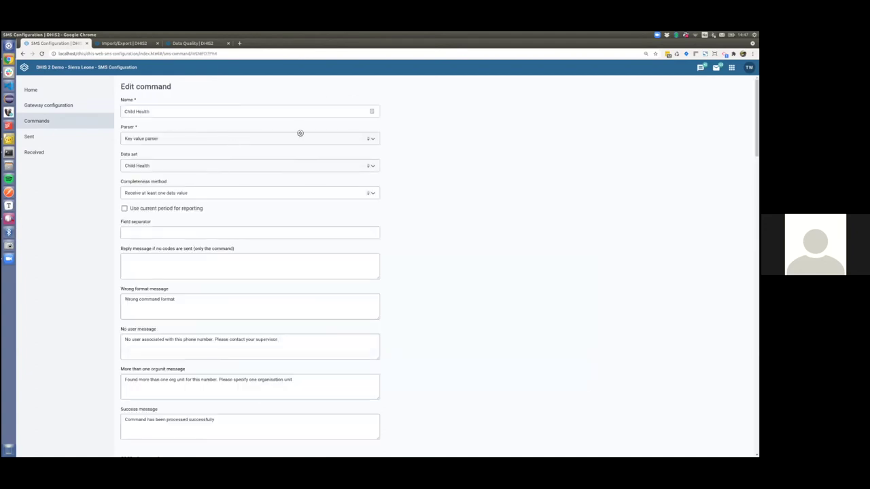
scroll(300, 133, "down", 1)
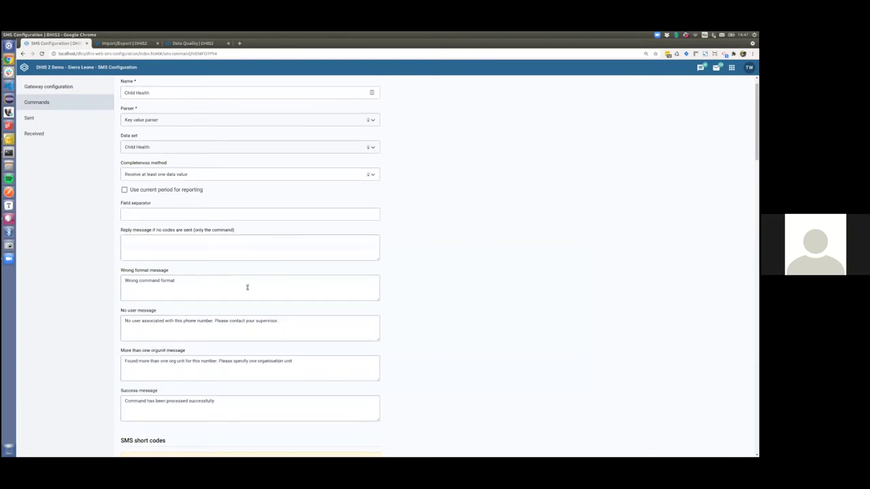
scroll(247, 288, "down", 3)
scroll(235, 247, "down", 3)
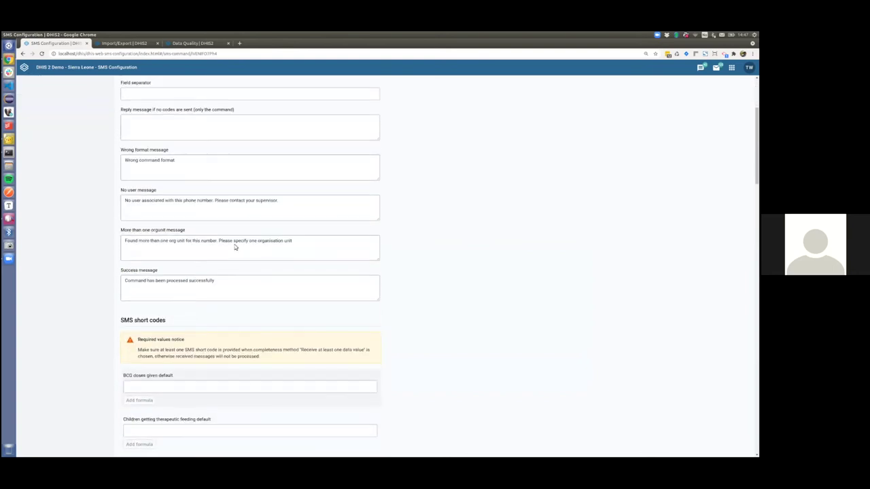
scroll(235, 246, "down", 10)
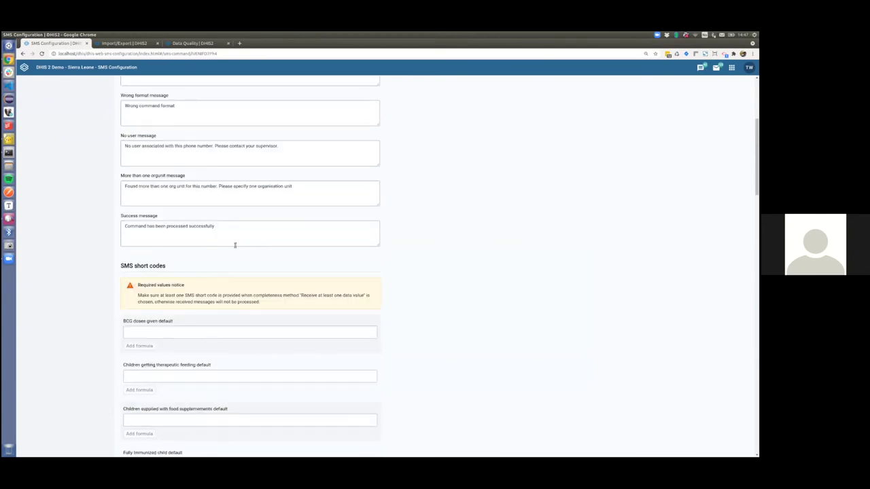
Enter the SMS short codes a for BCG doses given, b for children getting therapeutic feeding, and c for children supplied with food supplements
left_click(218, 190)
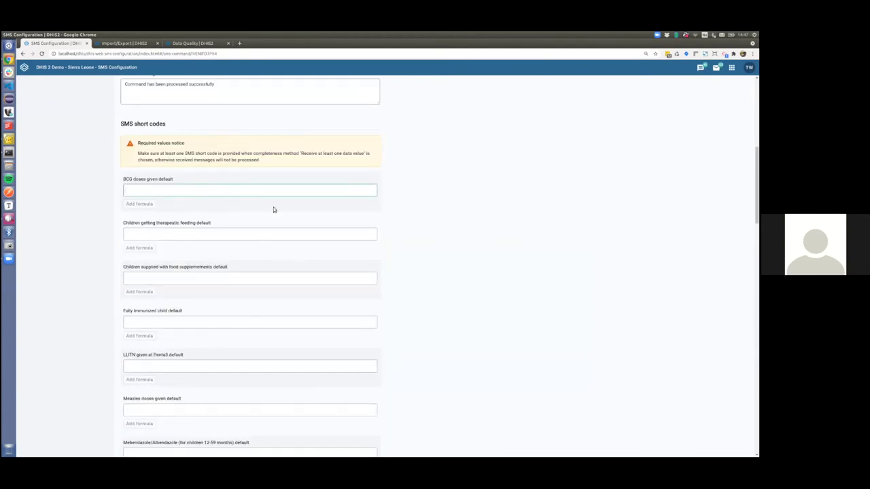
scroll(273, 209, "down", 1)
type("a")
left_click(236, 207)
type("bc")
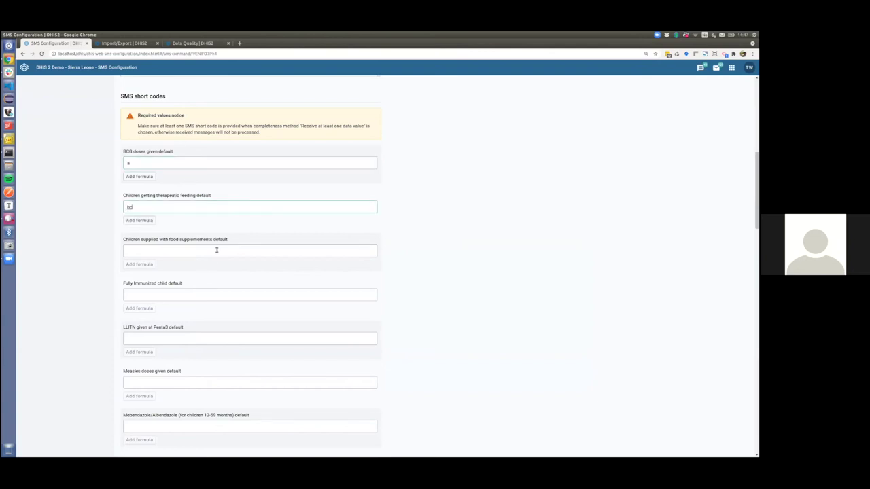
key("BackSpace")
left_click(217, 250)
type("c")
Show the lists of sent and received SMS messages
scroll(191, 221, "up", 3)
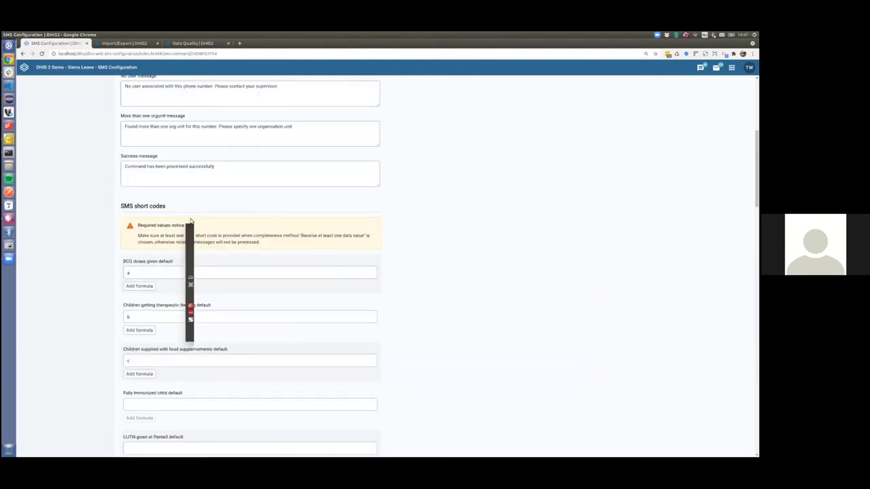
scroll(458, 225, "up", 5)
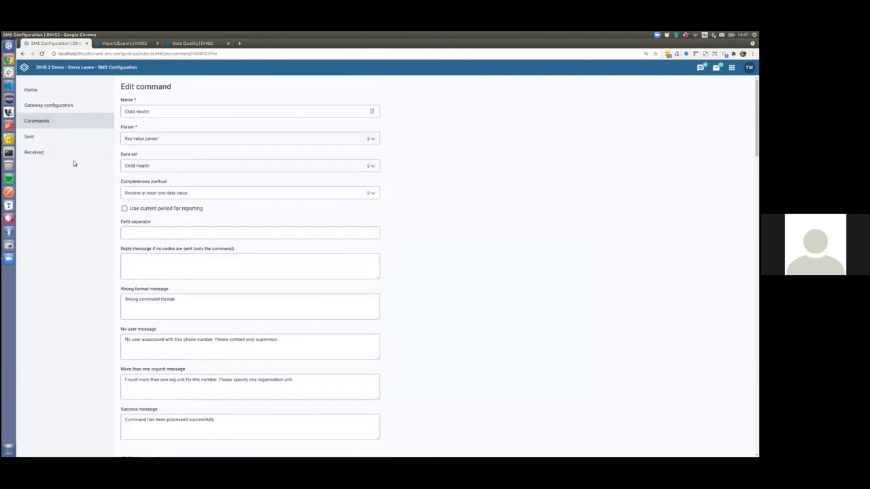
left_click(53, 136)
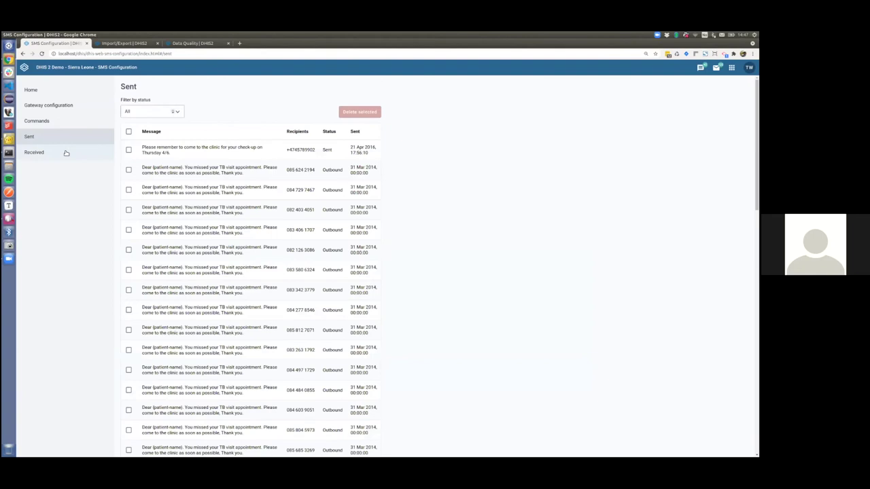
left_click(66, 153)
left_click(69, 139)
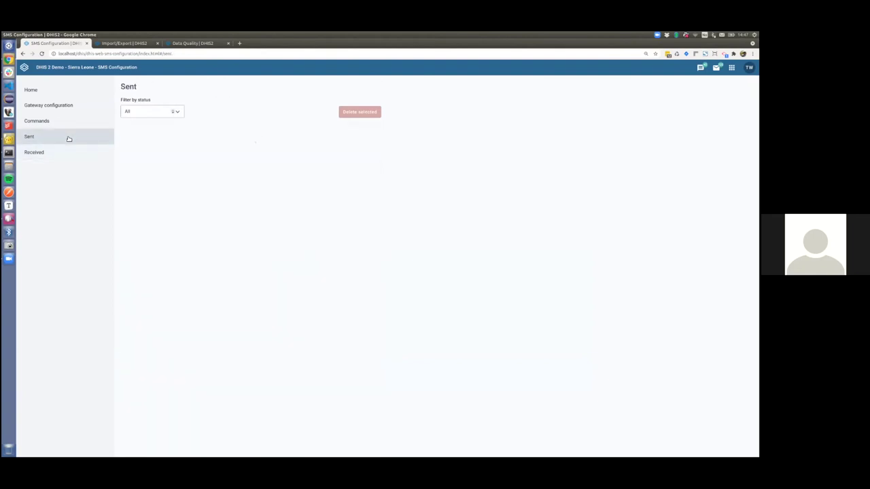
left_click(71, 151)
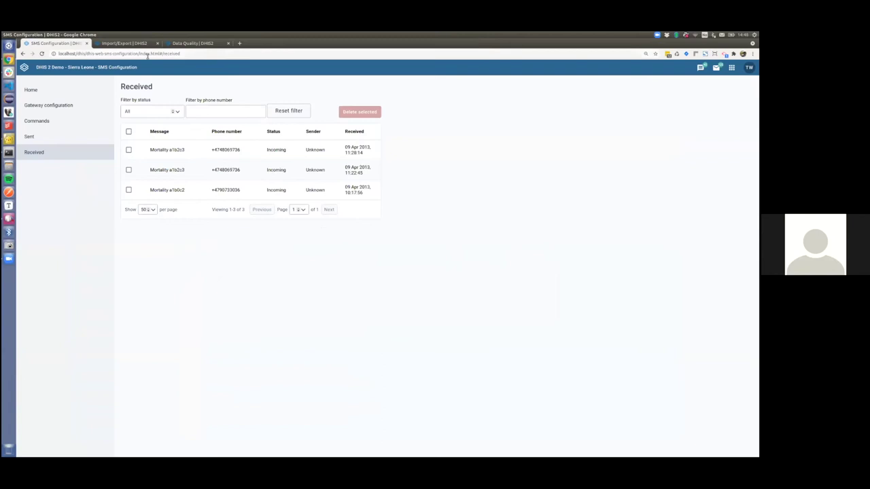
Switch to the Import/Export app, look over its overview and show the data import page with its basic options
left_click(131, 45)
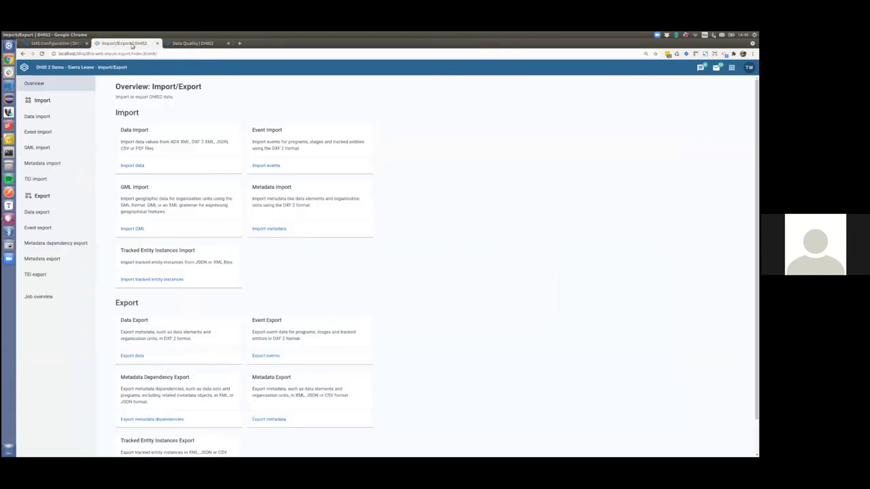
scroll(227, 249, "down", 1)
scroll(227, 249, "up", 1)
left_click(66, 118)
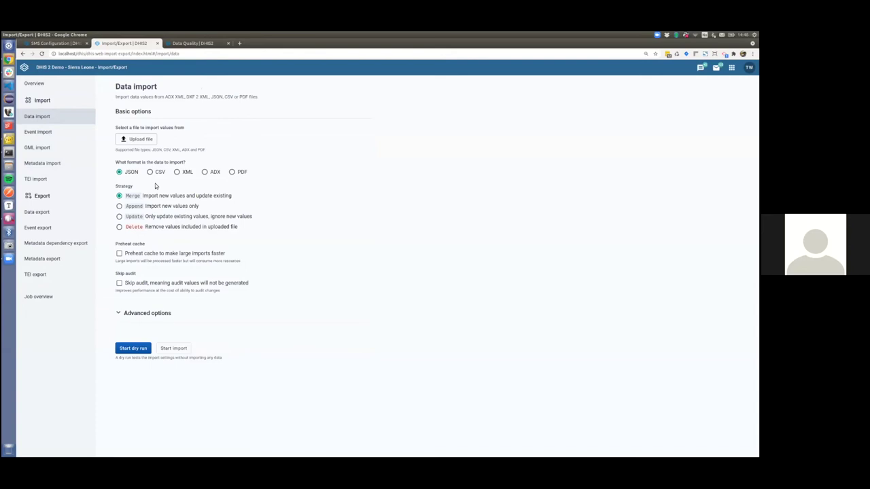
Show the metadata import page and expand its advanced options to review the available settings
left_click(73, 164)
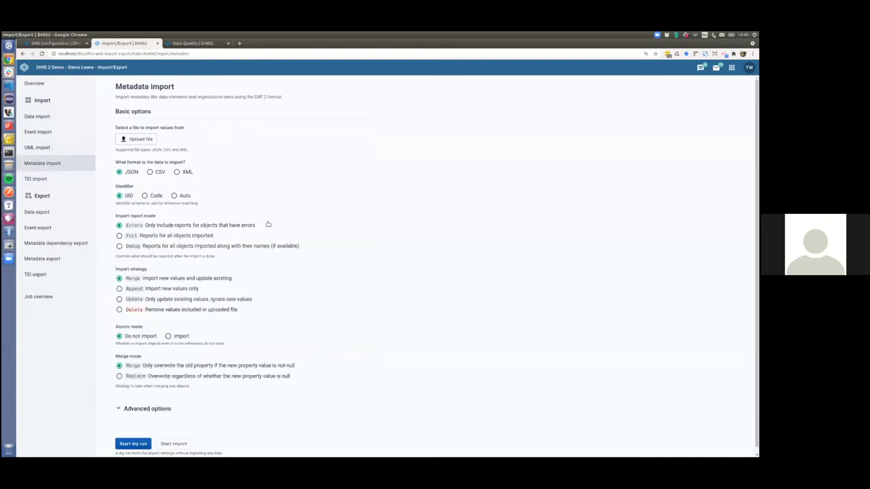
scroll(268, 224, "down", 1)
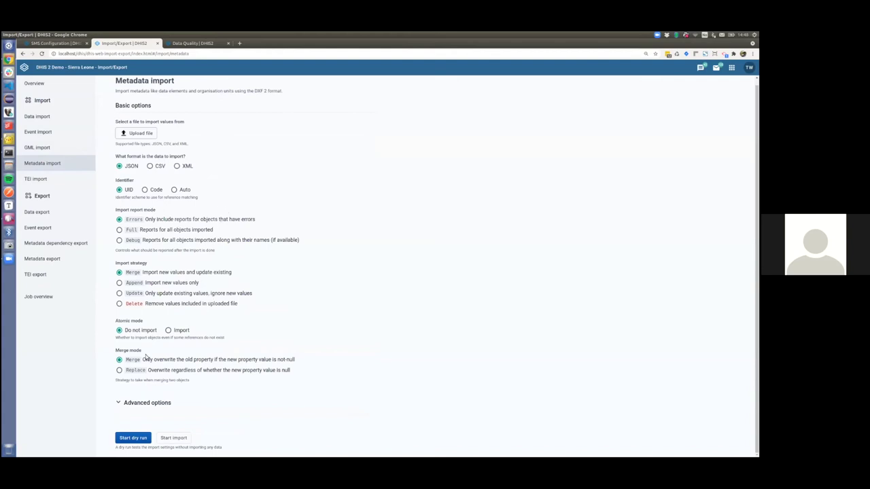
left_click(170, 401)
scroll(209, 324, "down", 3)
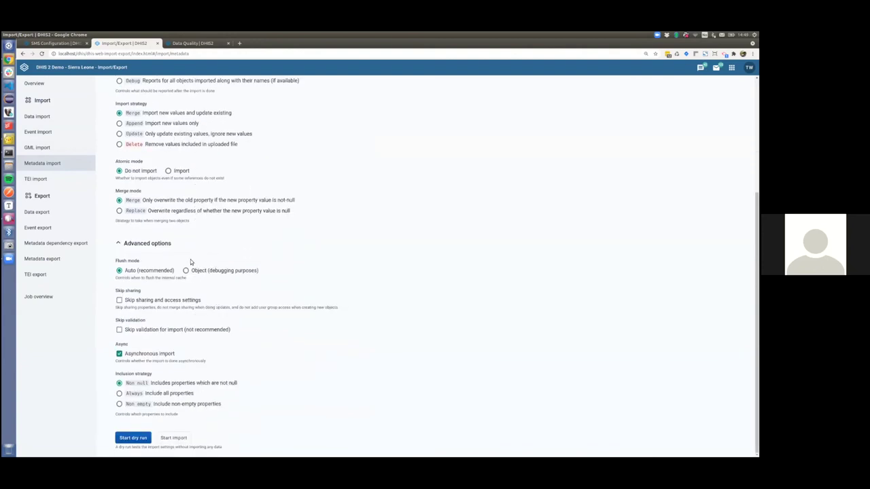
Show the data export page with its organisation unit, data set, date range and format options
left_click(85, 214)
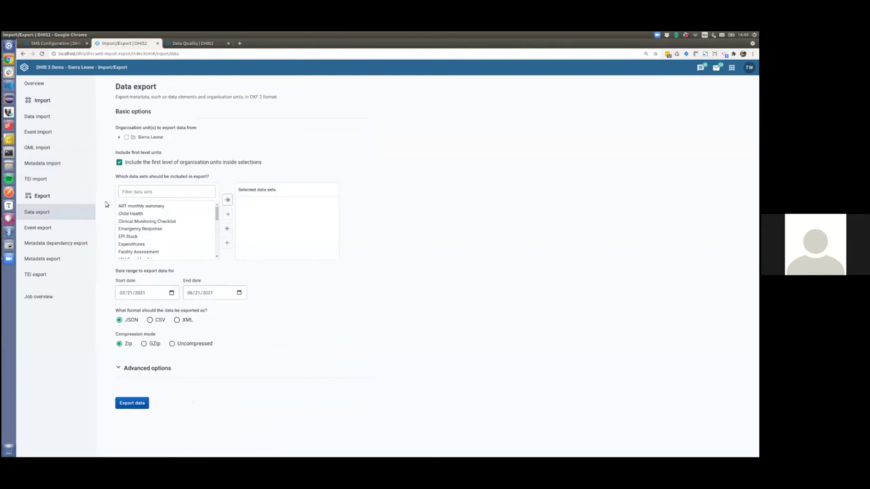